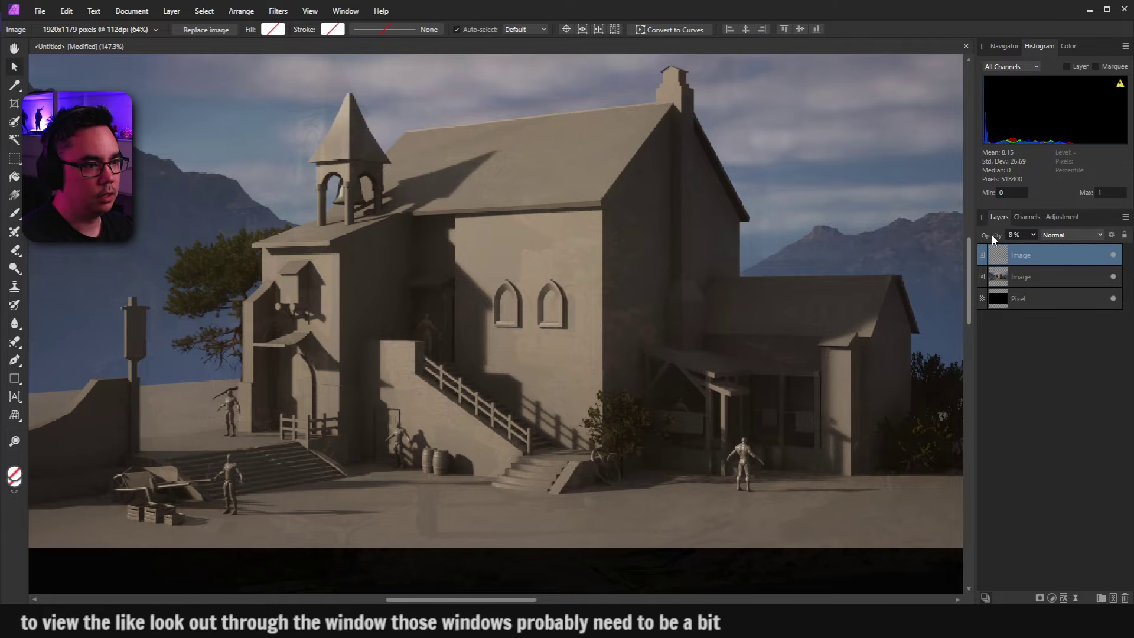
Fade the top concept image between 0% and 100% opacity to compare the annex with the blockout, leaving it at 100%
{"action": "scroll", "coordinate": [525, 239], "scroll_direction": "right", "scroll_amount": 5}
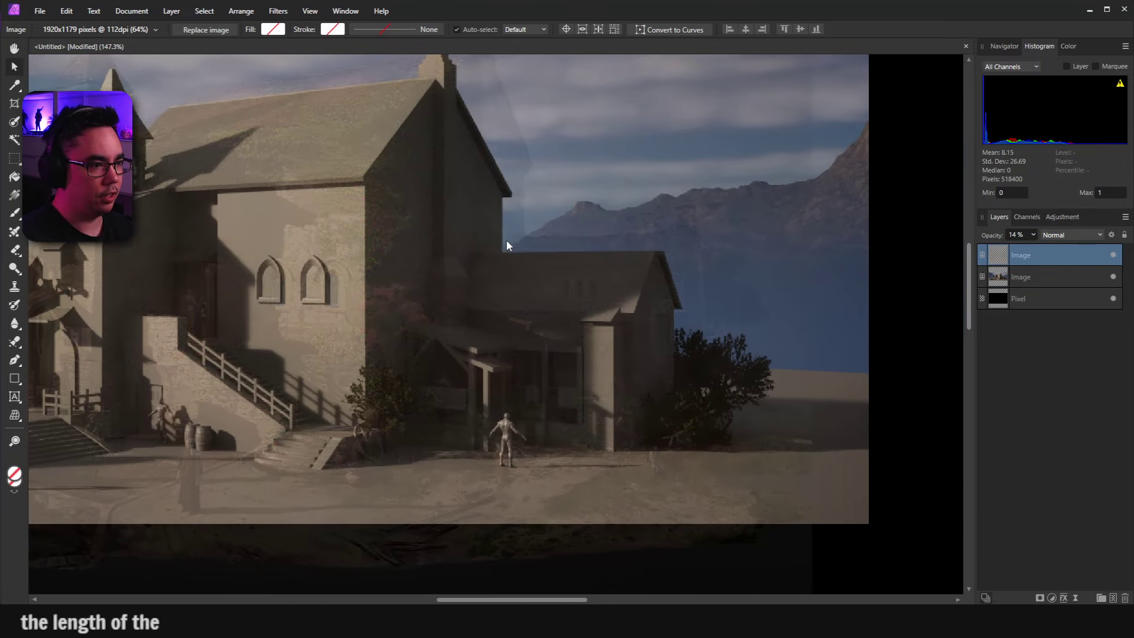
{"action": "mouse_move", "coordinate": [1033, 235]}
{"action": "left_mouse_down"}
{"action": "mouse_move", "coordinate": [920, 246]}
{"action": "mouse_move", "coordinate": [1049, 243]}
{"action": "left_mouse_up"}
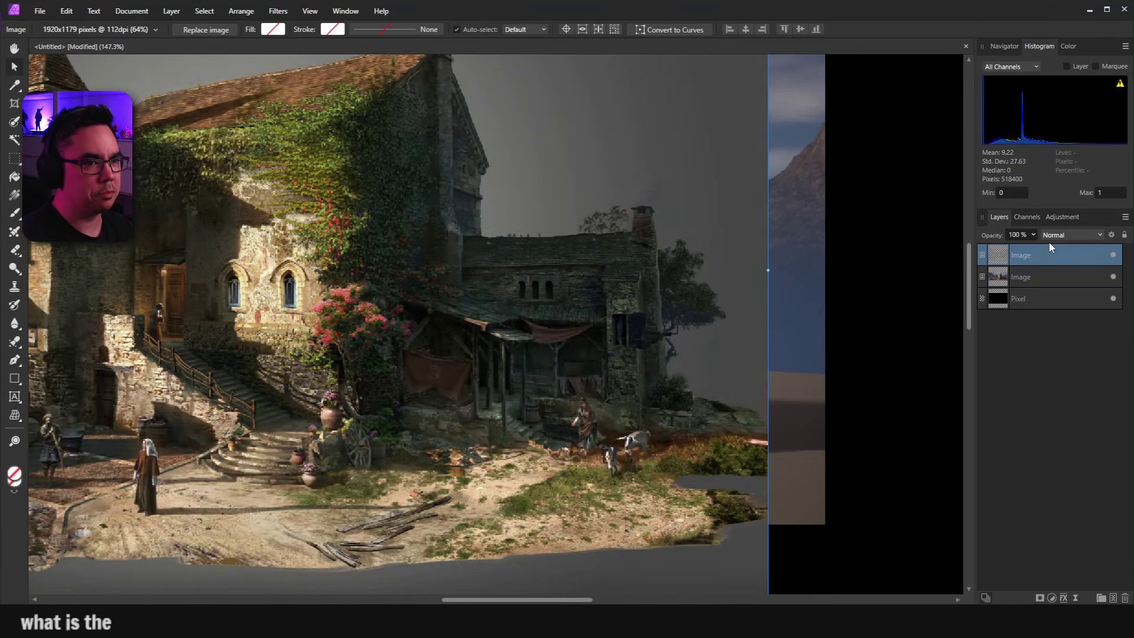
{"action": "mouse_move", "coordinate": [1063, 243]}
{"action": "left_mouse_down"}
{"action": "mouse_move", "coordinate": [677, 265]}
{"action": "mouse_move", "coordinate": [423, 257]}
{"action": "left_mouse_up"}
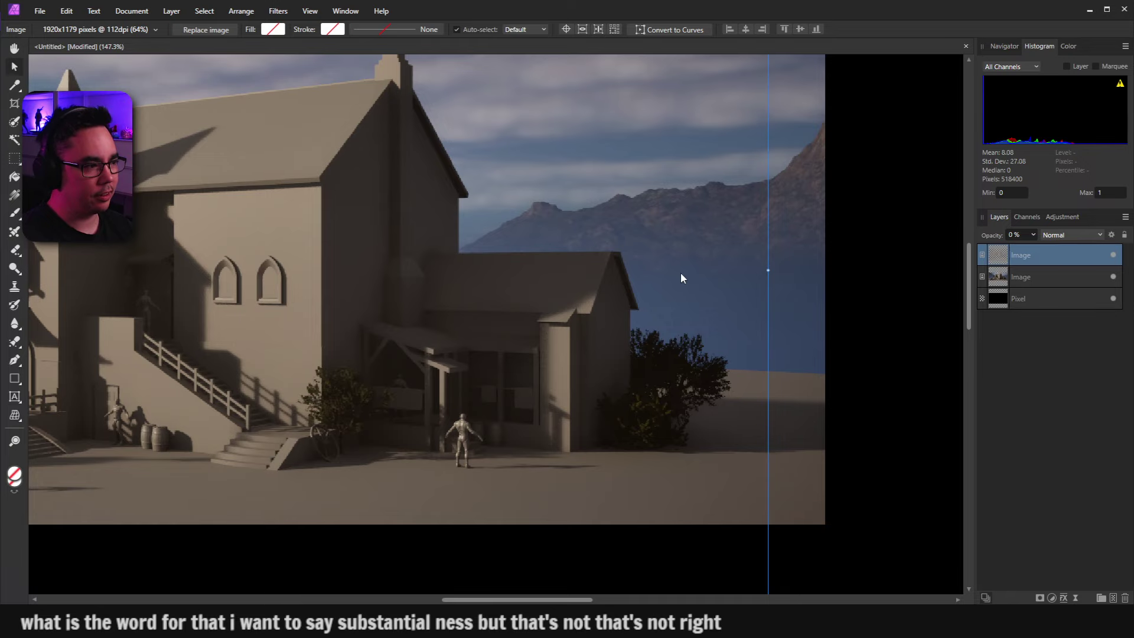
{"action": "left_click_drag", "start_coordinate": [990, 237], "coordinate": [1133, 242]}
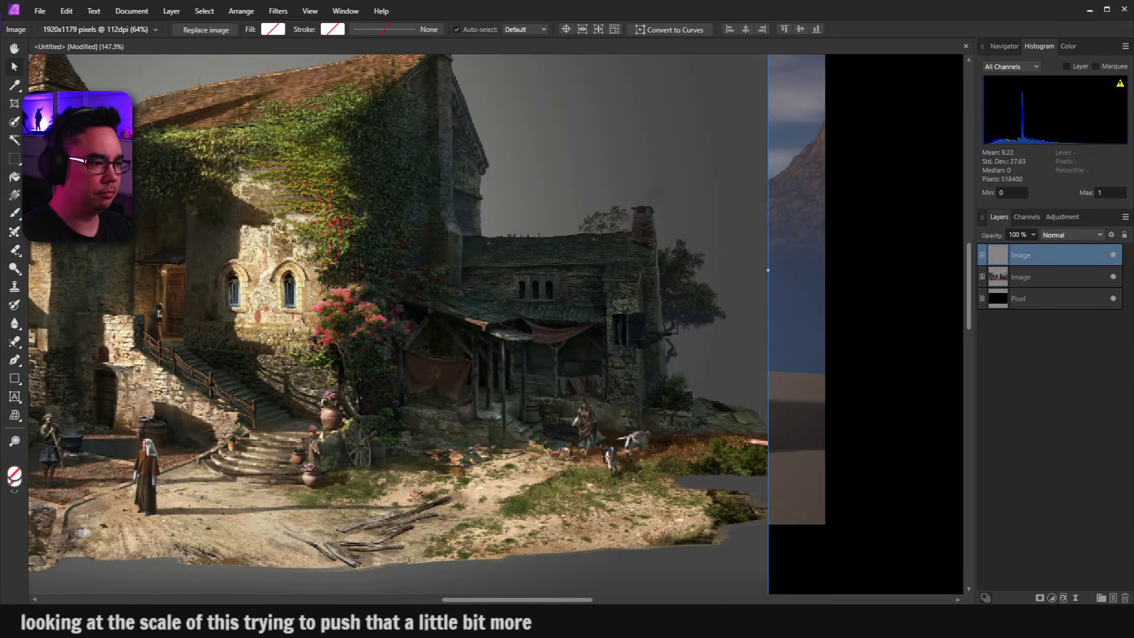
Examine the small props around the shed, flower pots, wagon wheel and curved steps in the concept painting
{"action": "left_click_drag", "start_coordinate": [561, 380], "coordinate": [464, 356]}
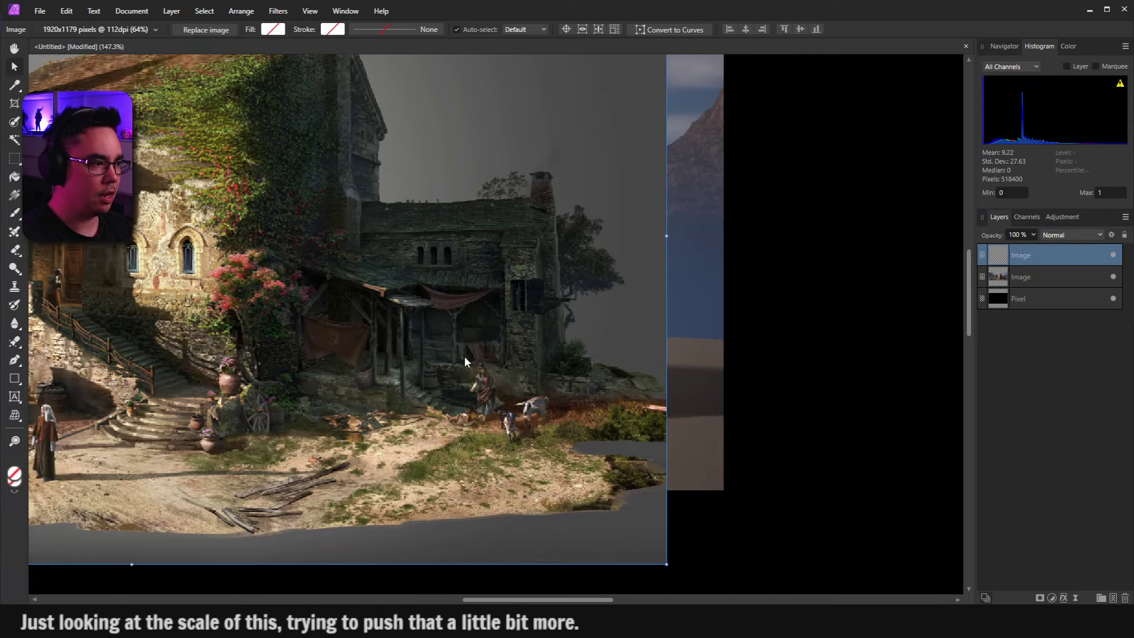
{"action": "scroll", "coordinate": [493, 402], "scroll_direction": "up", "scroll_amount": 4}
{"action": "left_click_drag", "start_coordinate": [327, 353], "coordinate": [402, 371]}
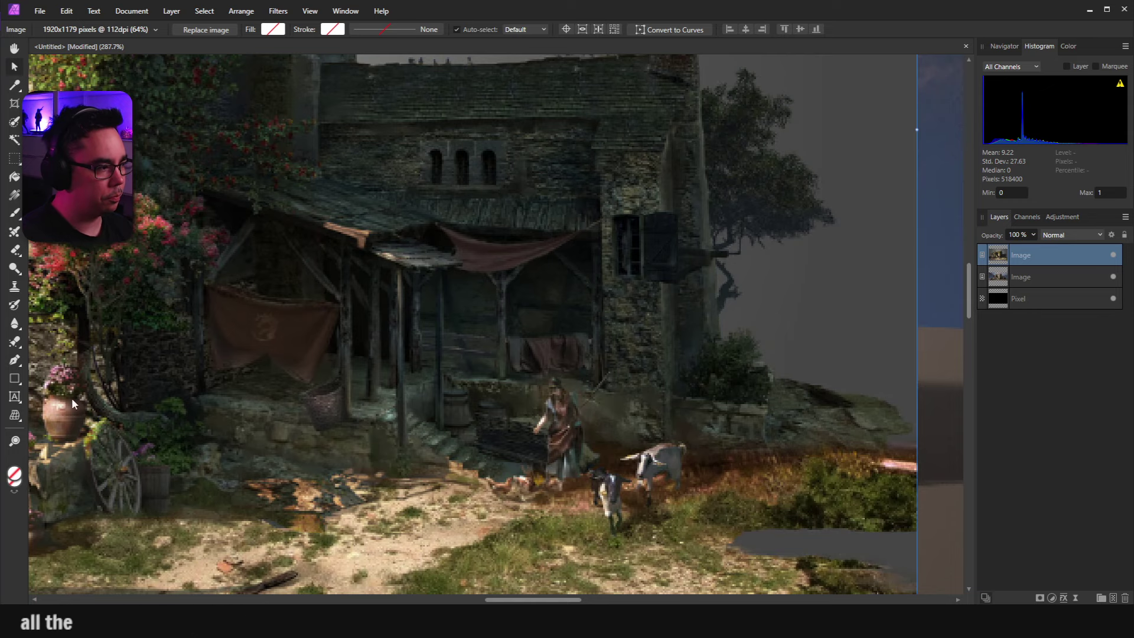
{"action": "scroll", "coordinate": [511, 420], "scroll_direction": "down", "scroll_amount": 5}
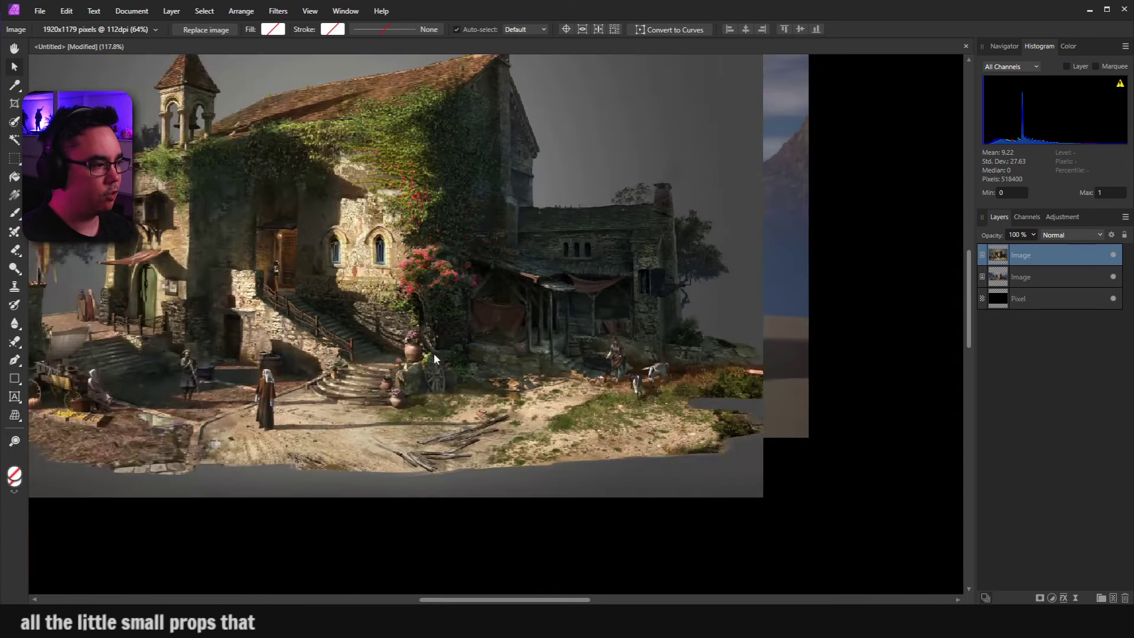
{"action": "scroll", "coordinate": [513, 351], "scroll_direction": "up", "scroll_amount": 5}
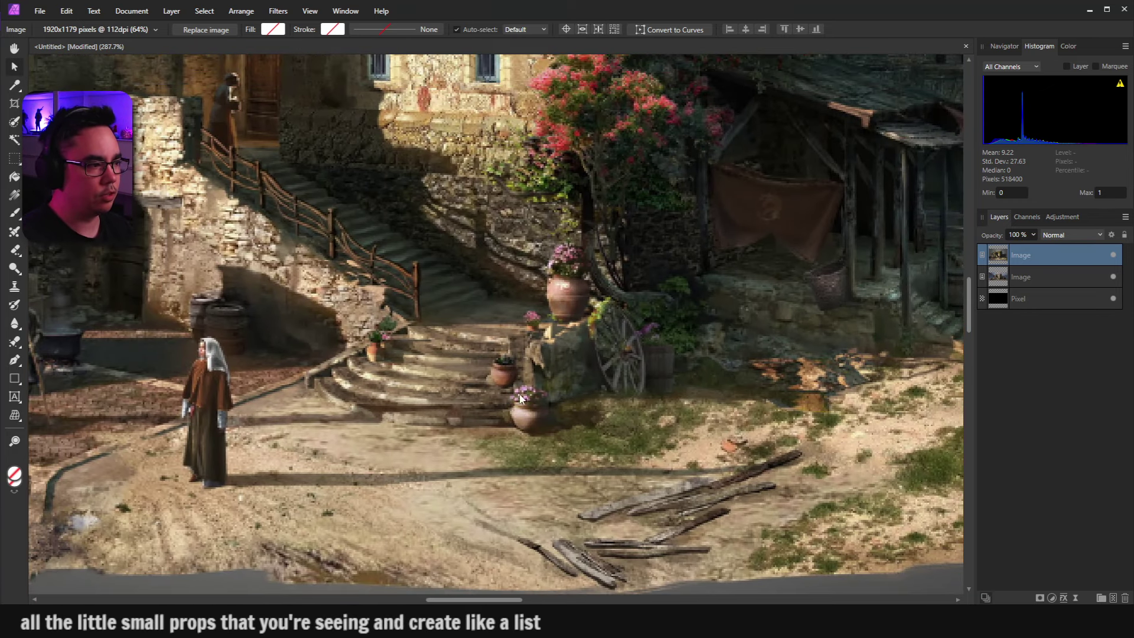
{"action": "scroll", "coordinate": [449, 372], "scroll_direction": "up", "scroll_amount": 1}
{"action": "left_click_drag", "start_coordinate": [697, 337], "coordinate": [347, 397]}
{"action": "scroll", "coordinate": [348, 399], "scroll_direction": "down", "scroll_amount": 1}
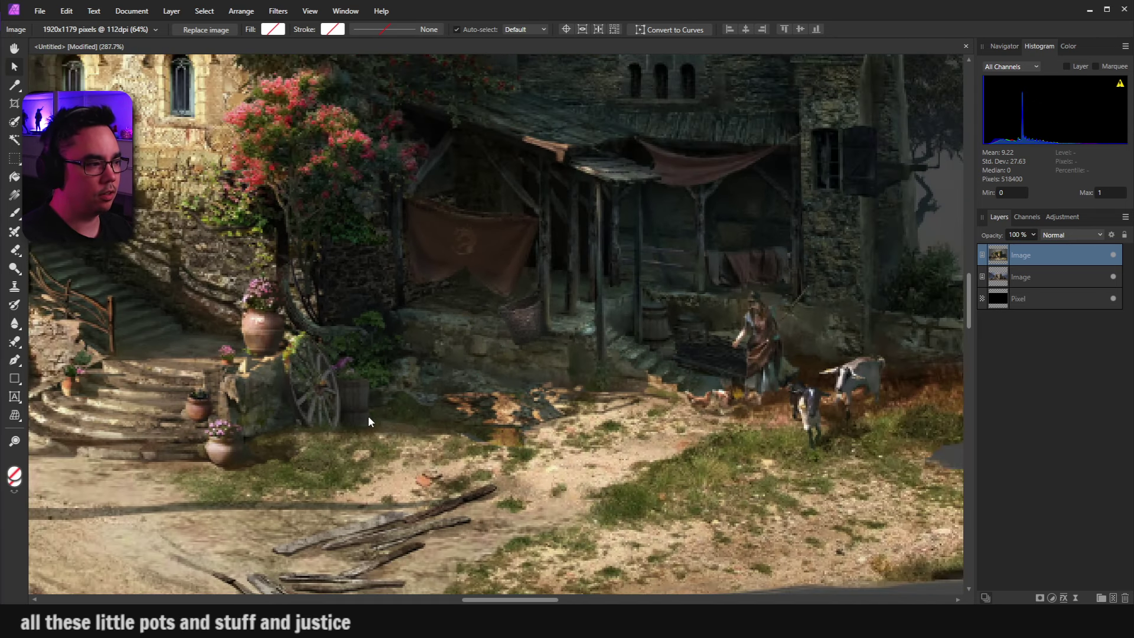
{"action": "scroll", "coordinate": [392, 392], "scroll_direction": "up", "scroll_amount": 1}
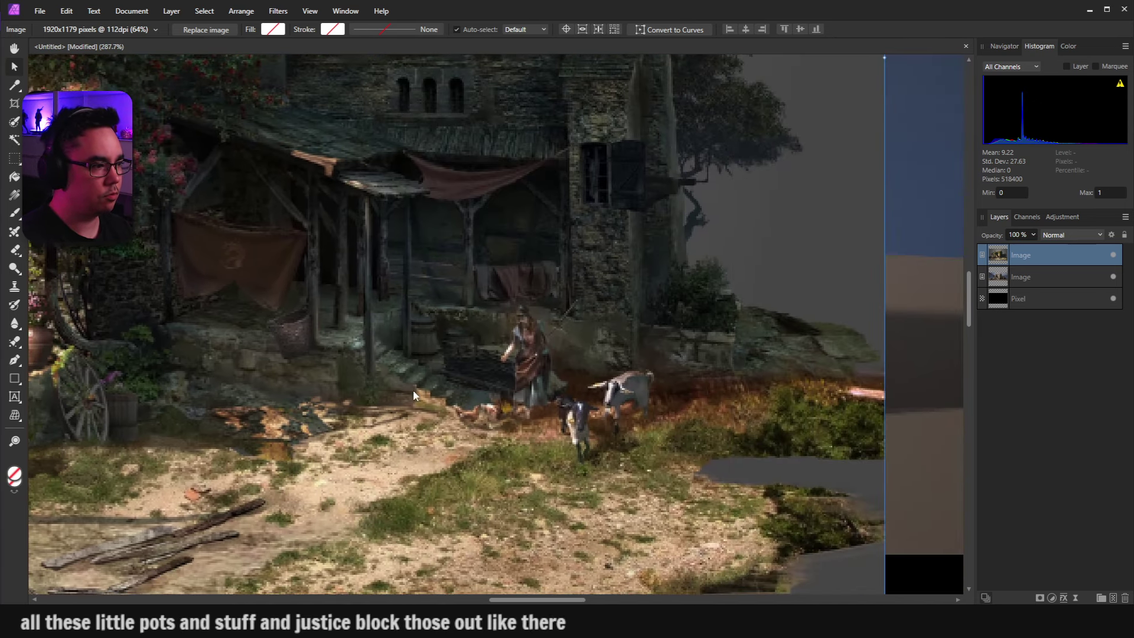
{"action": "scroll", "coordinate": [380, 310], "scroll_direction": "up", "scroll_amount": 1}
{"action": "left_click_drag", "start_coordinate": [387, 300], "coordinate": [714, 309]}
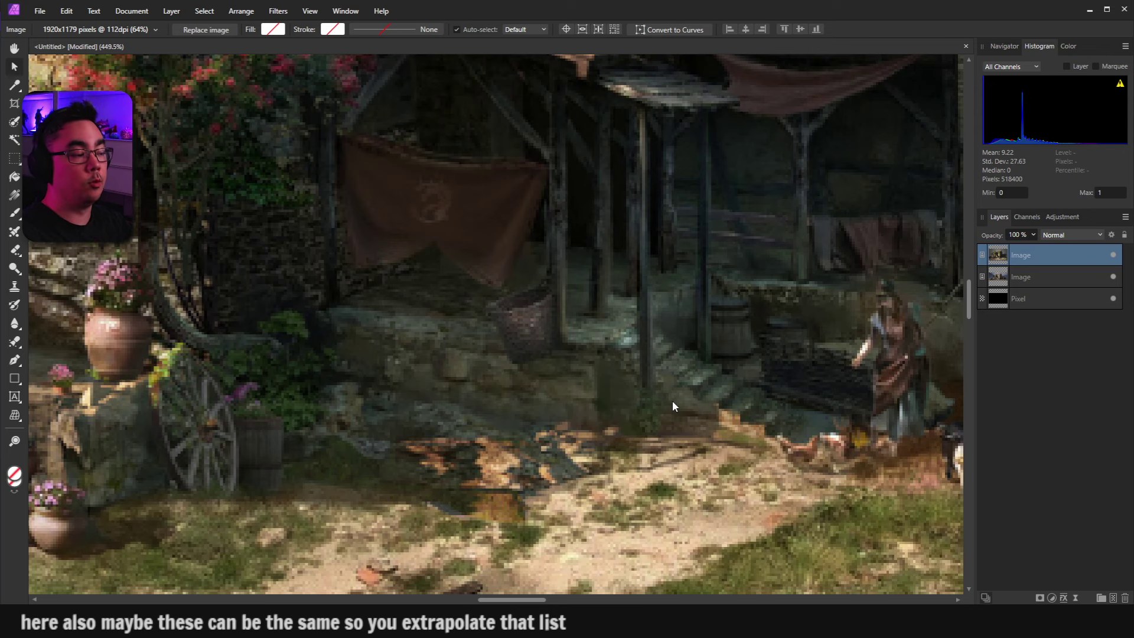
Examine the props around the staircase, barrels, cooking pot and fruit cart in the courtyard of the concept painting
{"action": "scroll", "coordinate": [707, 396], "scroll_direction": "down", "scroll_amount": 5}
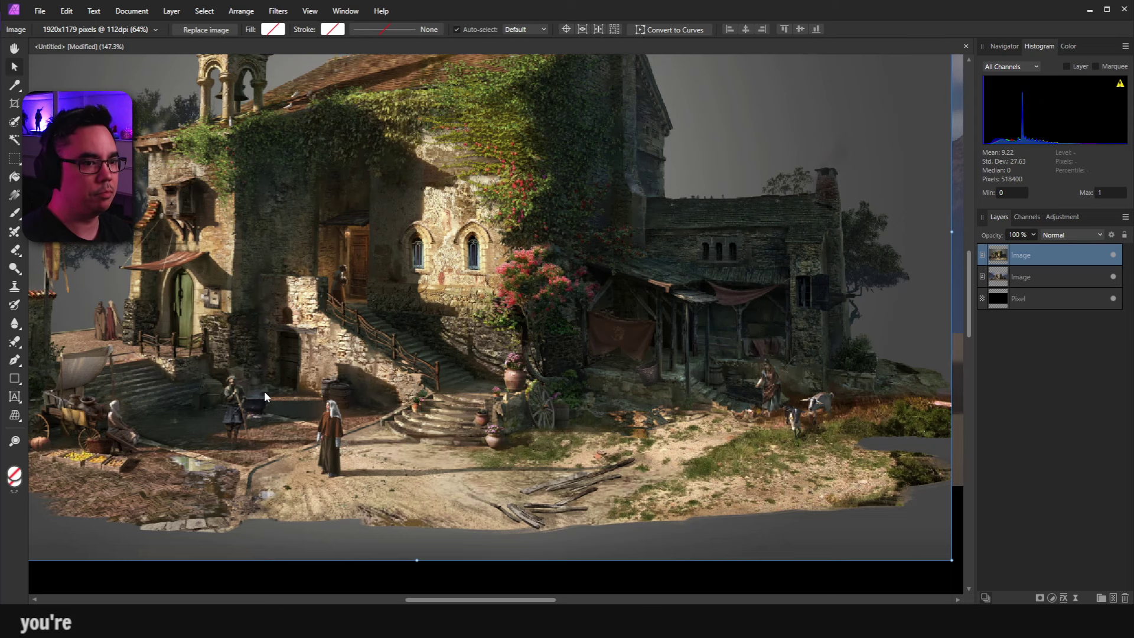
{"action": "left_click_drag", "start_coordinate": [323, 364], "coordinate": [409, 344]}
{"action": "scroll", "coordinate": [375, 374], "scroll_direction": "up", "scroll_amount": 4}
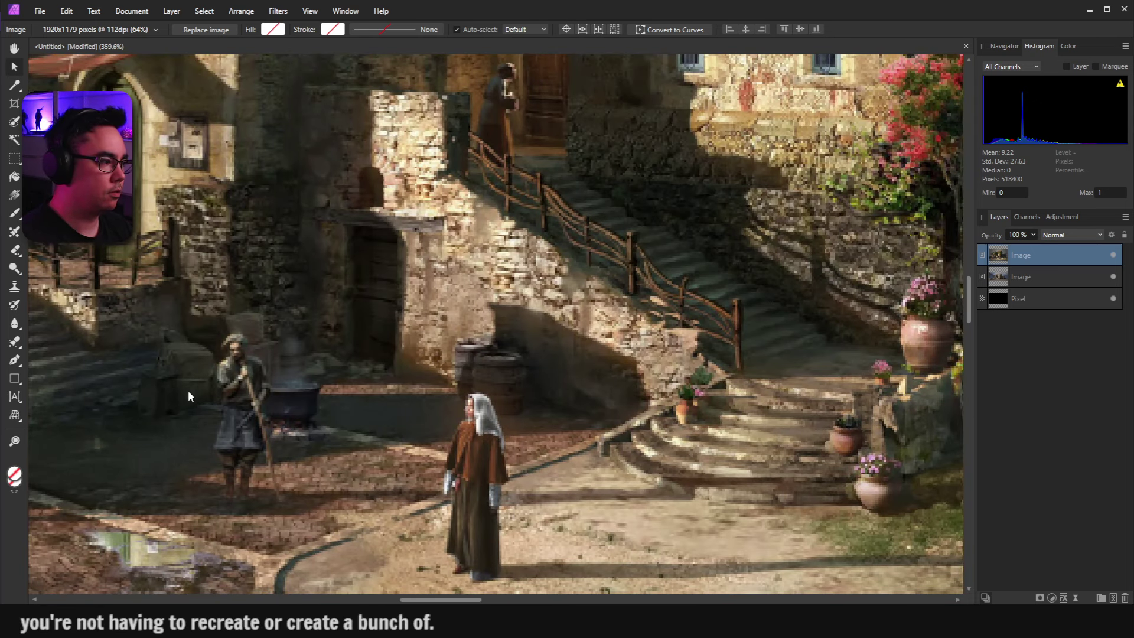
{"action": "left_click_drag", "start_coordinate": [188, 389], "coordinate": [367, 353]}
{"action": "scroll", "coordinate": [375, 402], "scroll_direction": "down", "scroll_amount": 2}
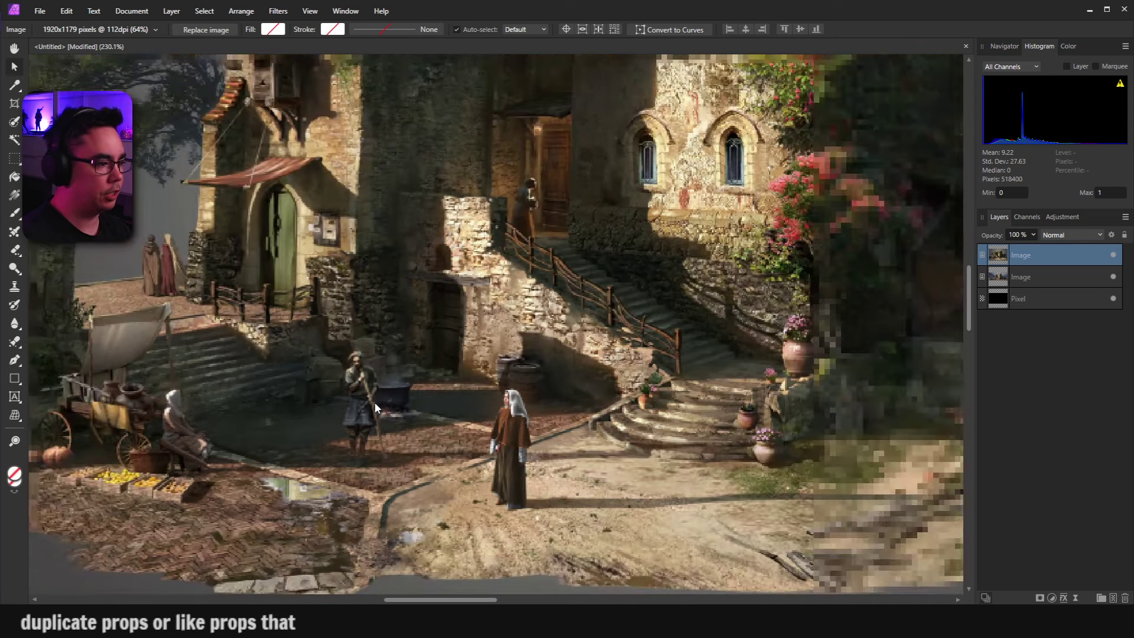
{"action": "scroll", "coordinate": [375, 402], "scroll_direction": "down", "scroll_amount": 1}
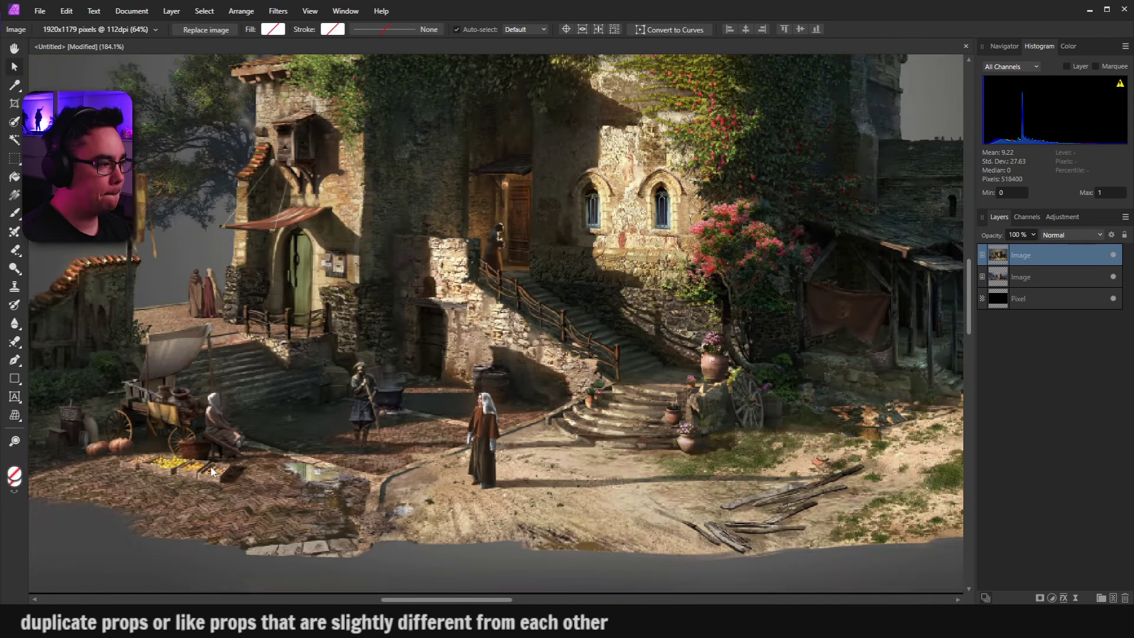
{"action": "left_click_drag", "start_coordinate": [212, 471], "coordinate": [383, 393]}
{"action": "scroll", "coordinate": [384, 393], "scroll_direction": "up", "scroll_amount": 2}
Compare the courtyard with the blockout by fading the concept image out and restoring it to 100% opacity
{"action": "left_click_drag", "start_coordinate": [989, 245], "coordinate": [326, 248]}
{"action": "left_click_drag", "start_coordinate": [991, 239], "coordinate": [1131, 239]}
{"action": "scroll", "coordinate": [512, 307], "scroll_direction": "right", "scroll_amount": 5}
{"action": "scroll", "coordinate": [512, 307], "scroll_direction": "down", "scroll_amount": 5}
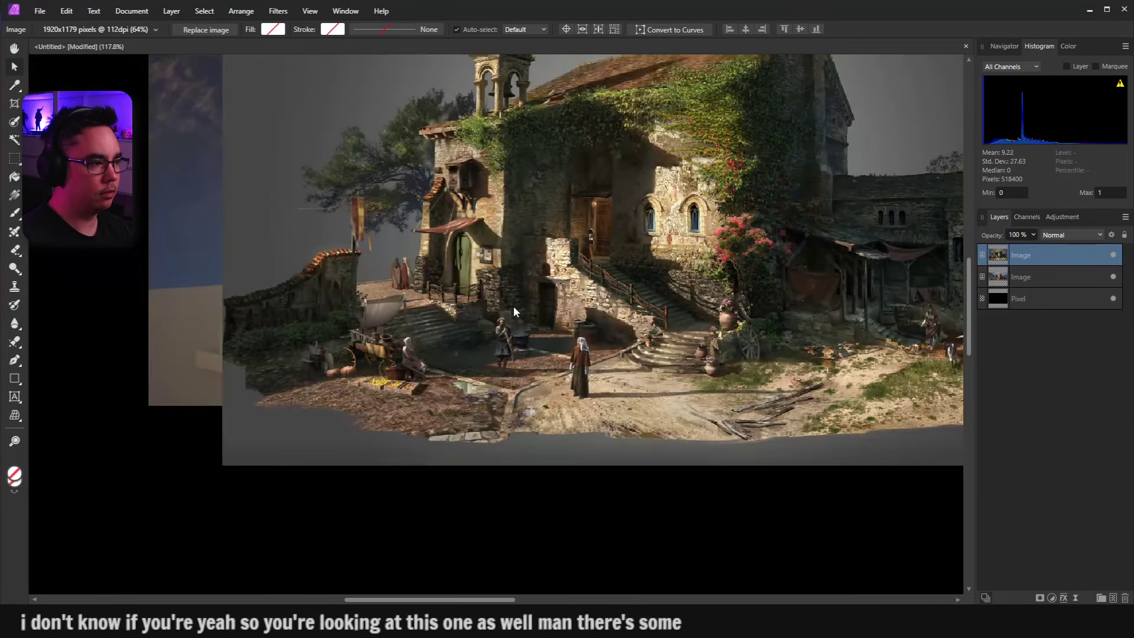
{"action": "scroll", "coordinate": [537, 374], "scroll_direction": "up", "scroll_amount": 1}
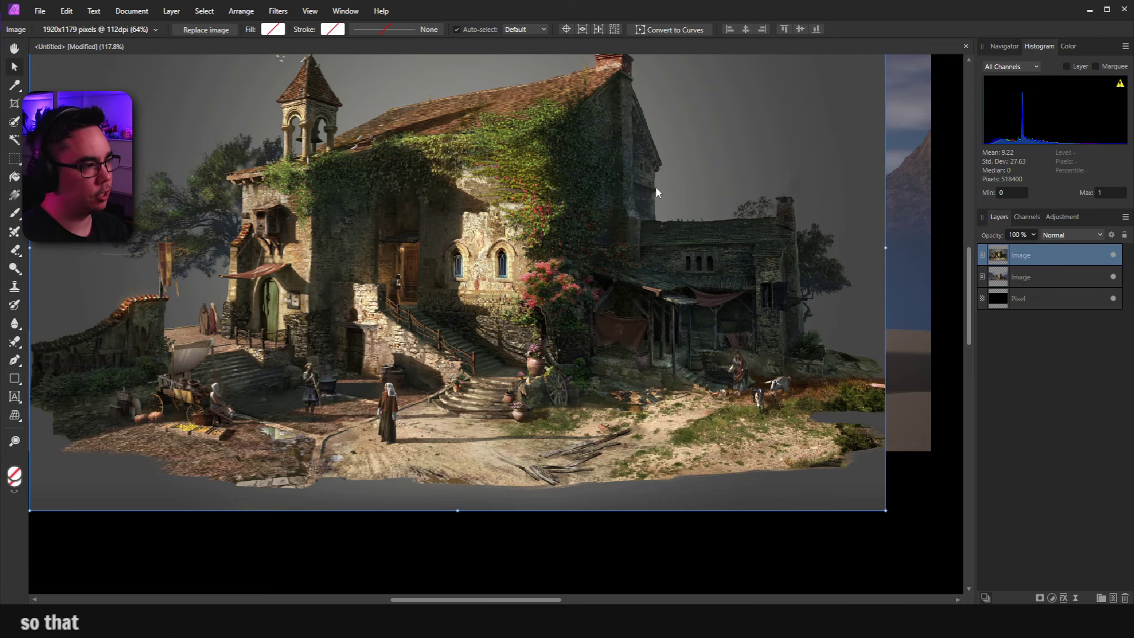
Hide the concept image at 0% opacity to study the whole blockout's perspective, and return it to 100%
{"action": "mouse_move", "coordinate": [1033, 235]}
{"action": "left_mouse_down"}
{"action": "mouse_move", "coordinate": [844, 250]}
{"action": "mouse_move", "coordinate": [209, 257]}
{"action": "left_mouse_up"}
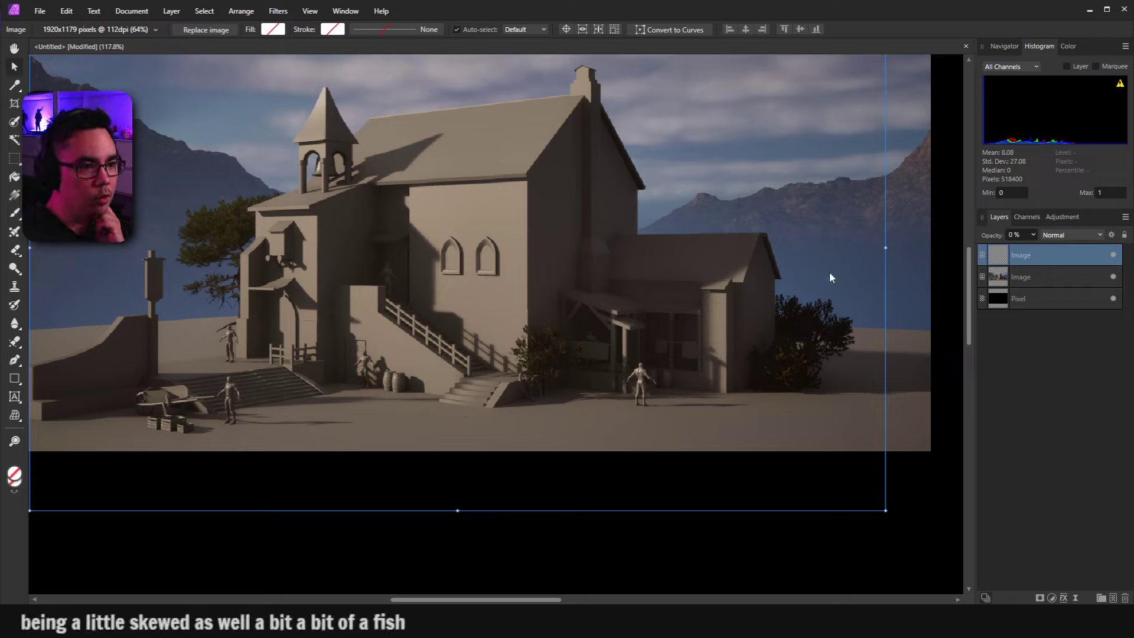
{"action": "mouse_move", "coordinate": [996, 236]}
{"action": "left_mouse_down"}
{"action": "mouse_move", "coordinate": [1077, 243]}
{"action": "mouse_move", "coordinate": [942, 264]}
{"action": "left_mouse_up"}
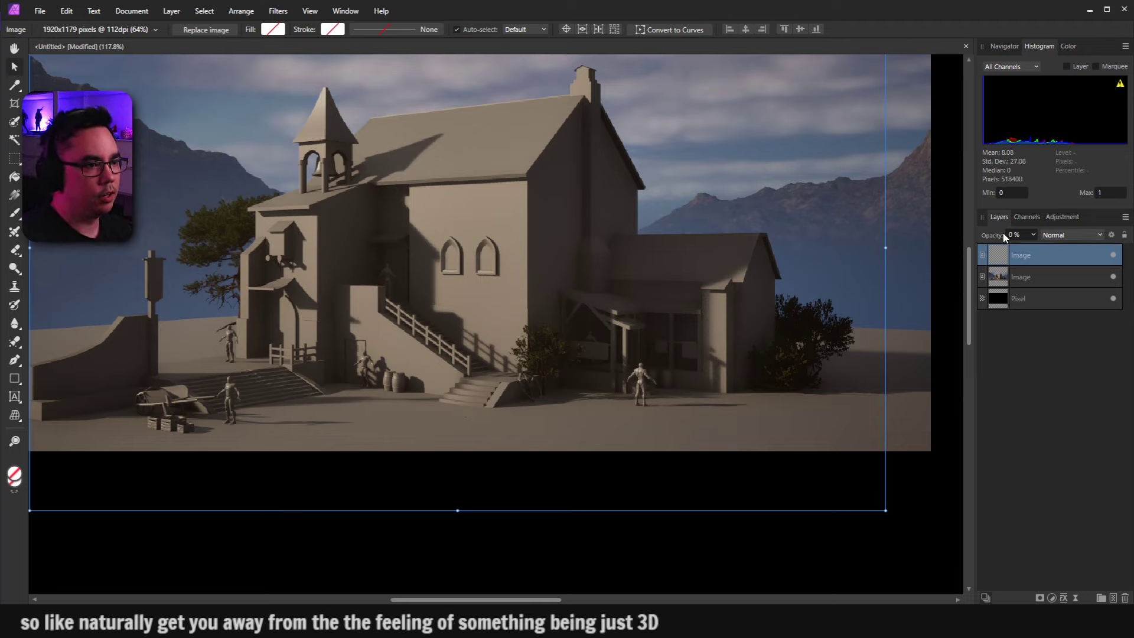
{"action": "key", "text": "2"}
{"action": "key", "text": "0"}
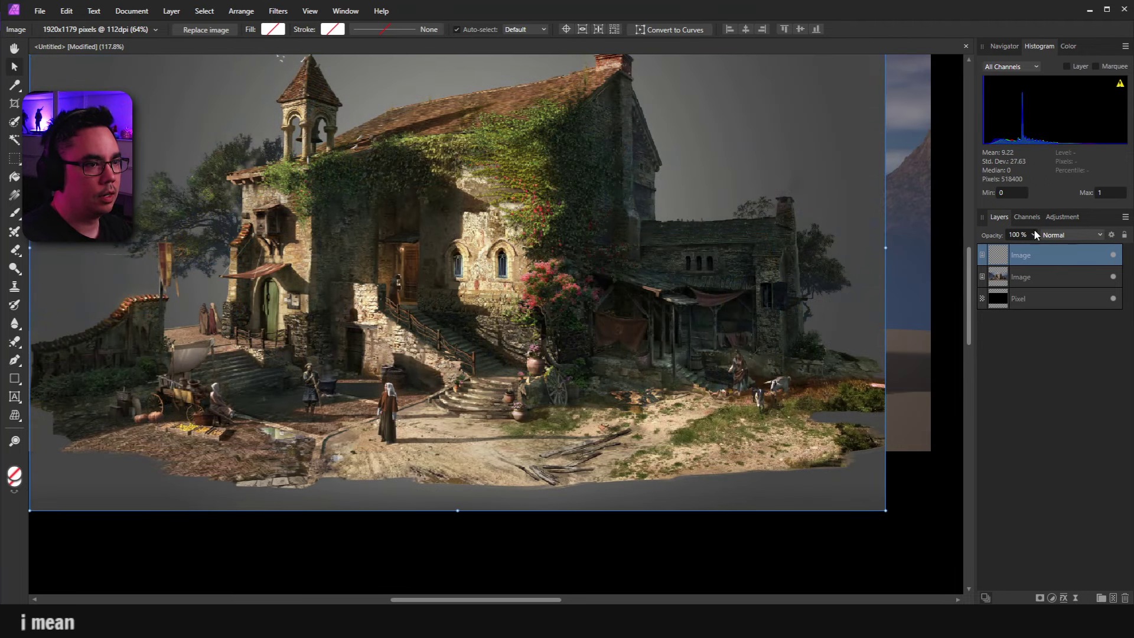
Examine the green doorway with its notice board and the overall building composition in the concept painting
{"action": "scroll", "coordinate": [122, 251], "scroll_direction": "left", "scroll_amount": 2}
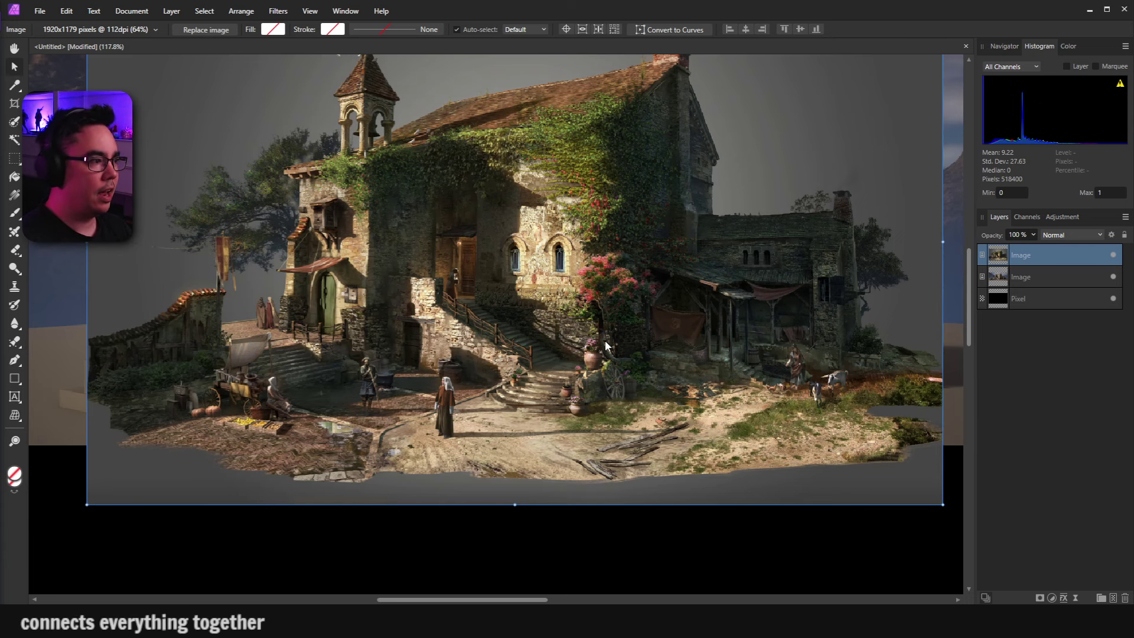
{"action": "scroll", "coordinate": [547, 418], "scroll_direction": "down", "scroll_amount": 2}
{"action": "scroll", "coordinate": [547, 418], "scroll_direction": "left", "scroll_amount": 1}
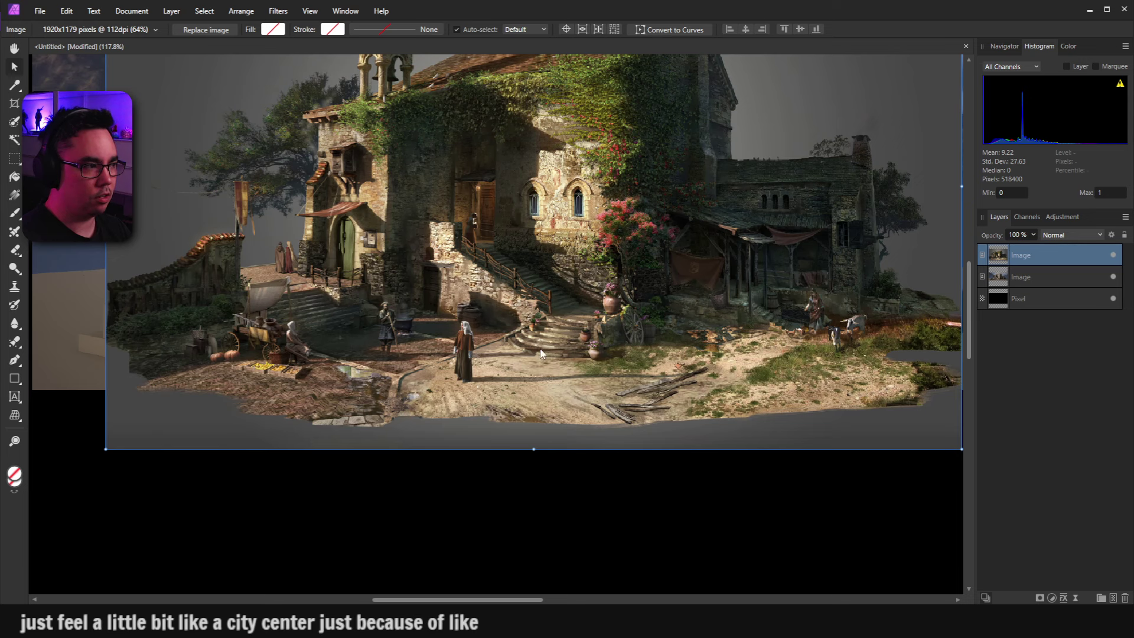
{"action": "scroll", "coordinate": [329, 232], "scroll_direction": "up", "scroll_amount": 4}
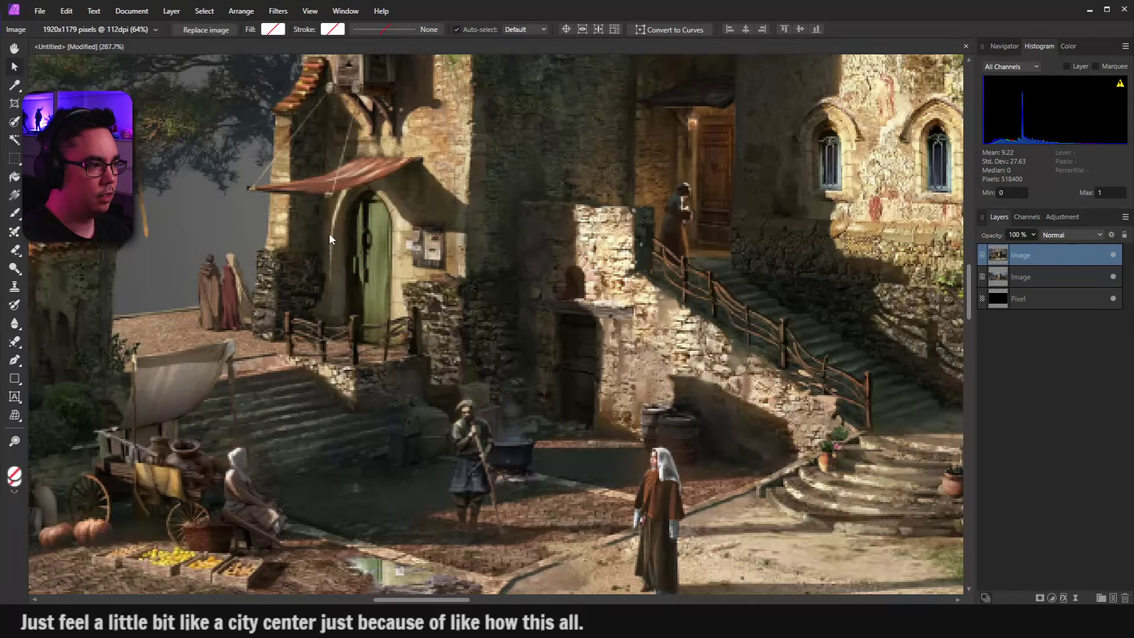
{"action": "scroll", "coordinate": [441, 255], "scroll_direction": "up", "scroll_amount": 2}
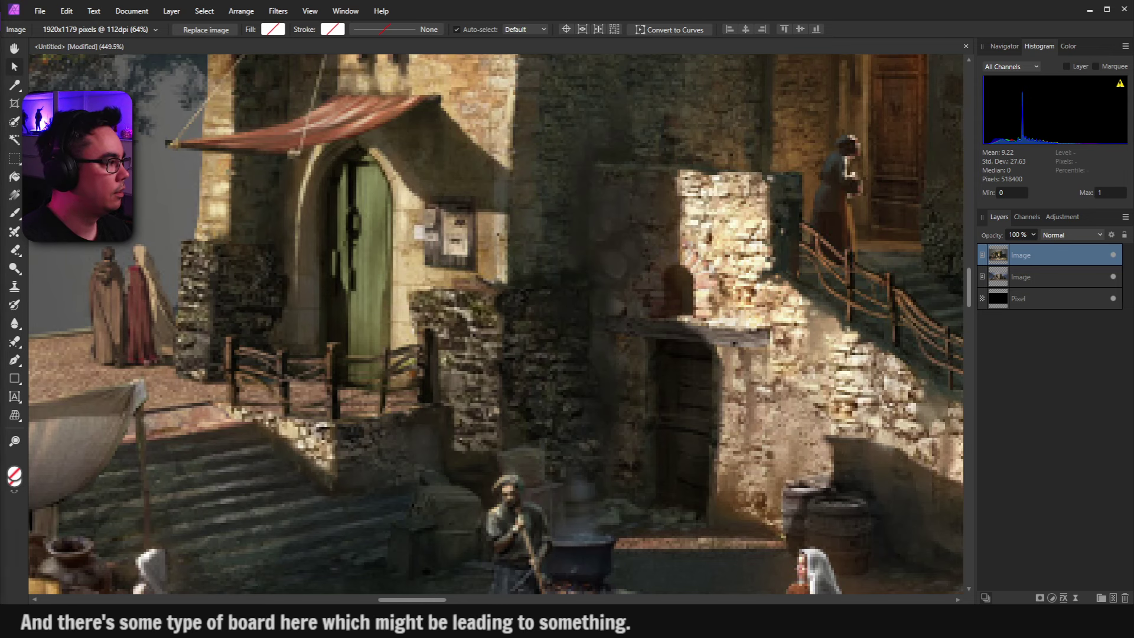
{"action": "scroll", "coordinate": [434, 363], "scroll_direction": "down", "scroll_amount": 5}
{"action": "scroll", "coordinate": [433, 364], "scroll_direction": "up", "scroll_amount": 3}
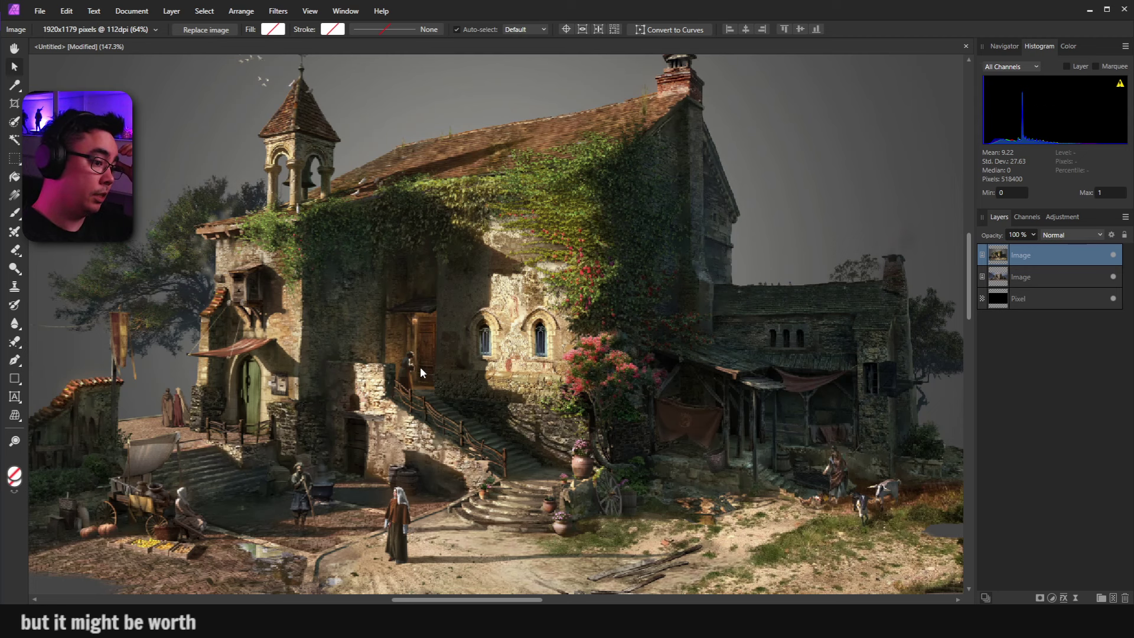
{"action": "scroll", "coordinate": [615, 292], "scroll_direction": "down", "scroll_amount": 2}
{"action": "scroll", "coordinate": [615, 292], "scroll_direction": "right", "scroll_amount": 4}
{"action": "left_click_drag", "start_coordinate": [604, 304], "coordinate": [746, 325]}
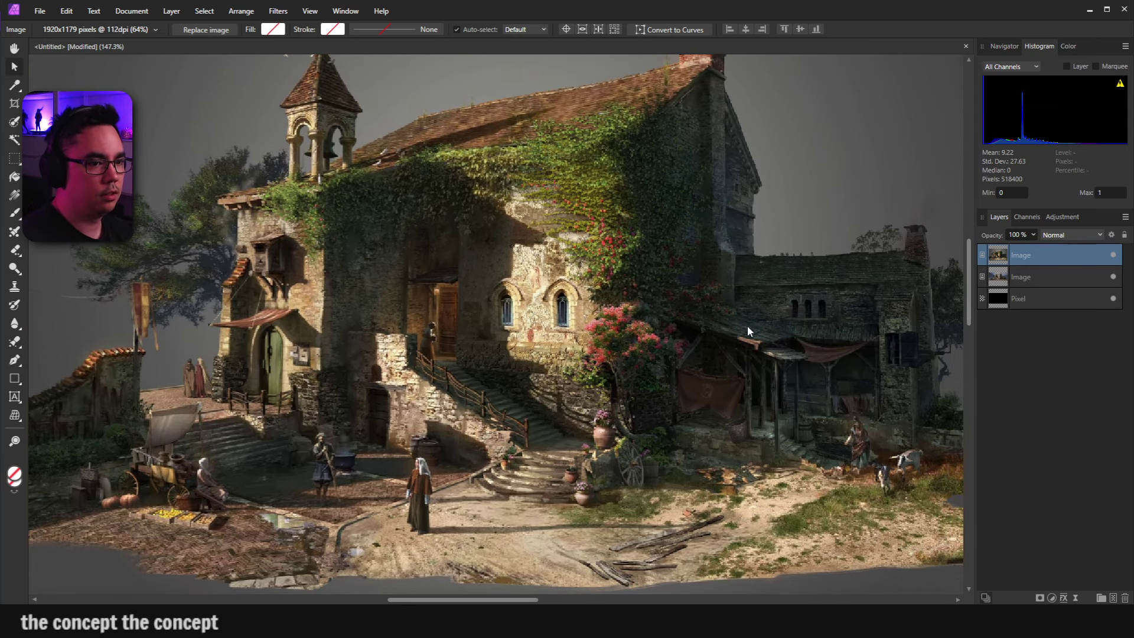
{"action": "scroll", "coordinate": [746, 325], "scroll_direction": "down", "scroll_amount": 5}
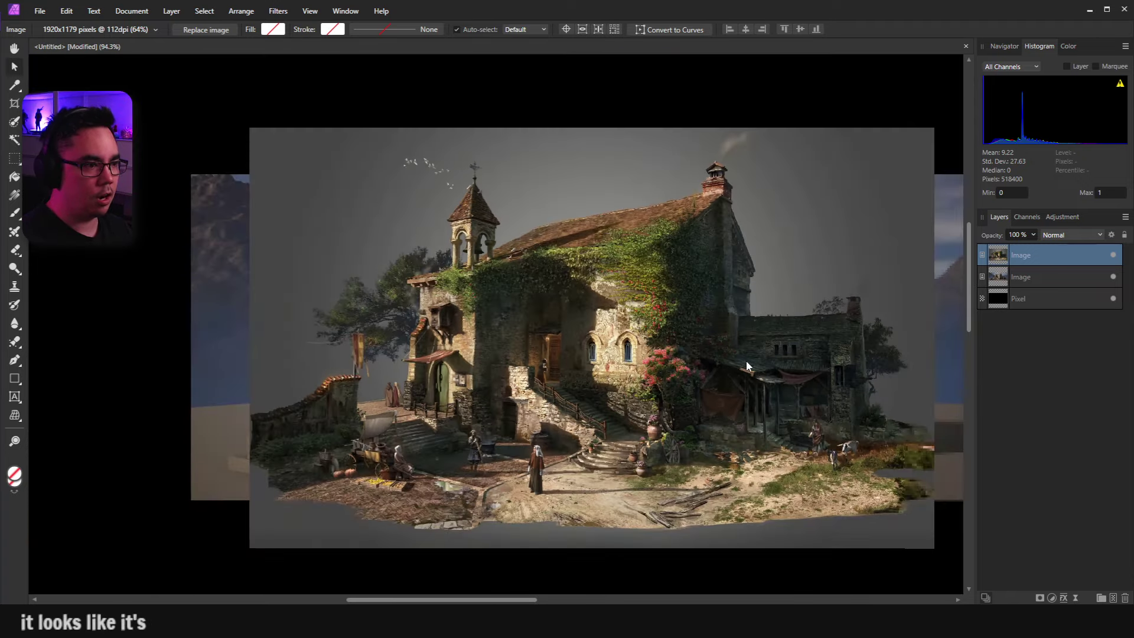
{"action": "scroll", "coordinate": [746, 359], "scroll_direction": "up", "scroll_amount": 4}
{"action": "left_click_drag", "start_coordinate": [746, 359], "coordinate": [722, 349]}
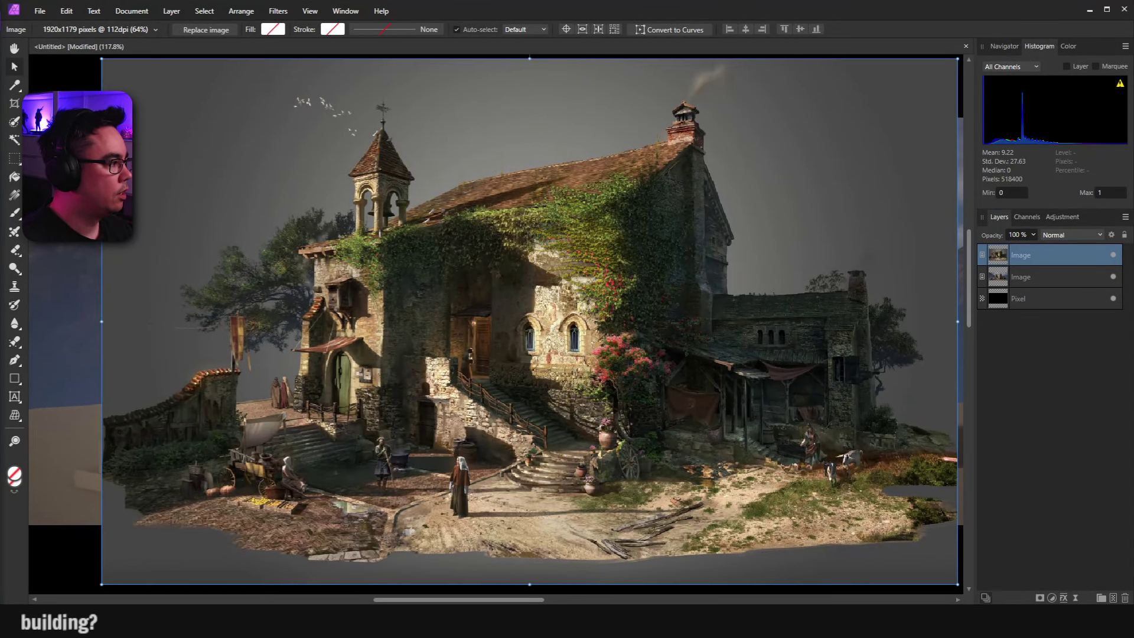
Examine the foreground terrain of the concept painting, from the grassy dirt path to the brick paving by the cart
{"action": "scroll", "coordinate": [746, 317], "scroll_direction": "up", "scroll_amount": 5}
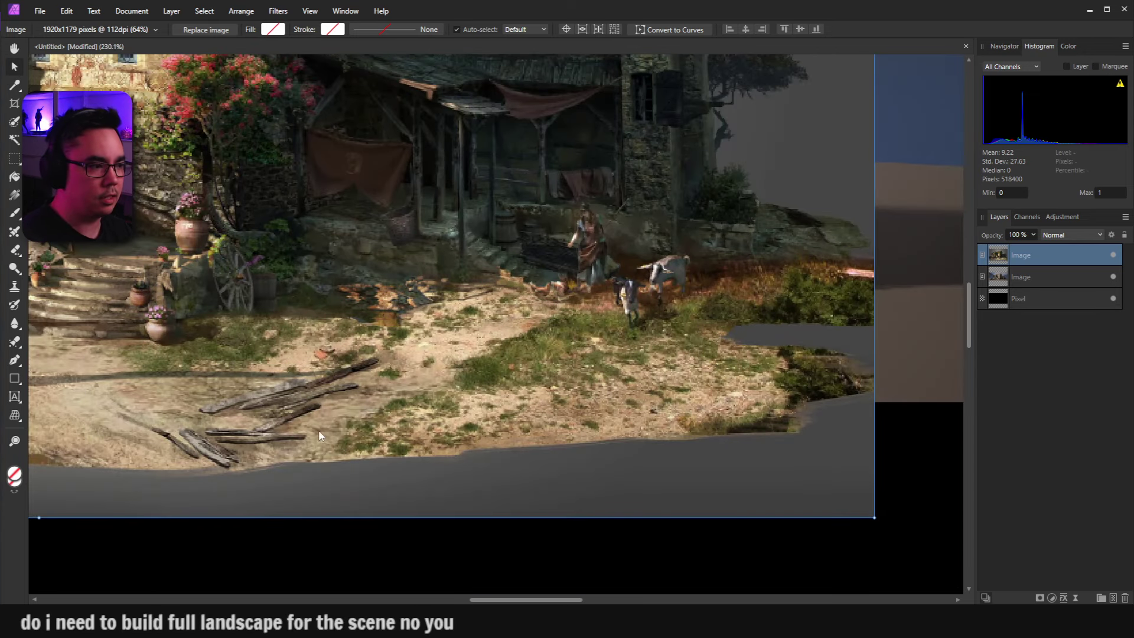
{"action": "scroll", "coordinate": [319, 436], "scroll_direction": "down", "scroll_amount": 5}
{"action": "scroll", "coordinate": [356, 400], "scroll_direction": "up", "scroll_amount": 3}
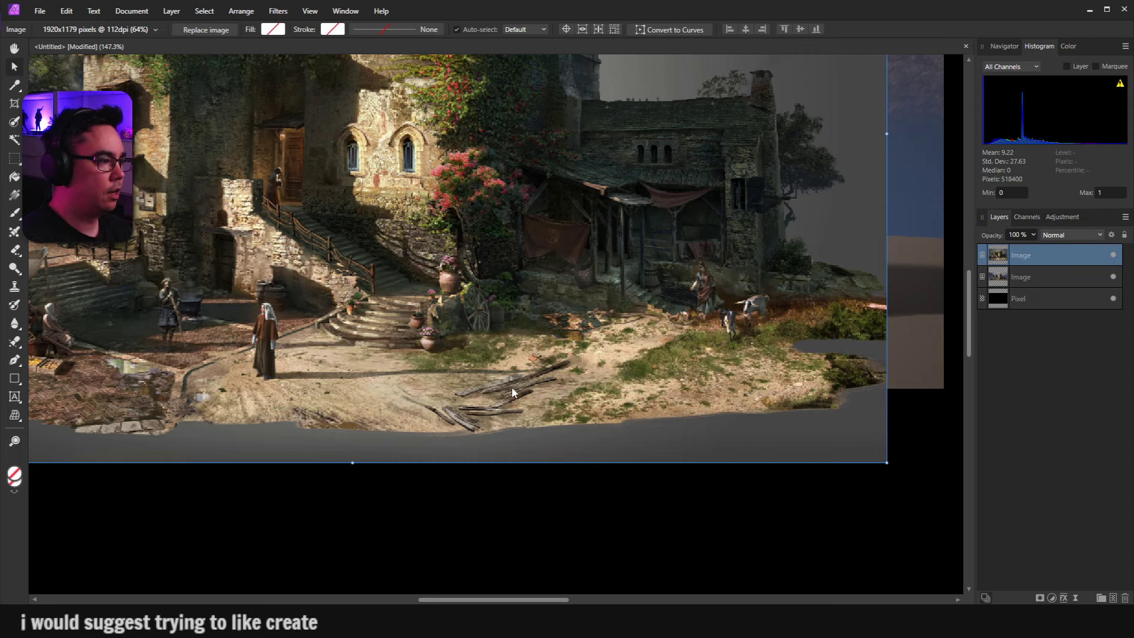
{"action": "scroll", "coordinate": [172, 384], "scroll_direction": "left", "scroll_amount": 2}
{"action": "scroll", "coordinate": [172, 384], "scroll_direction": "down", "scroll_amount": 1}
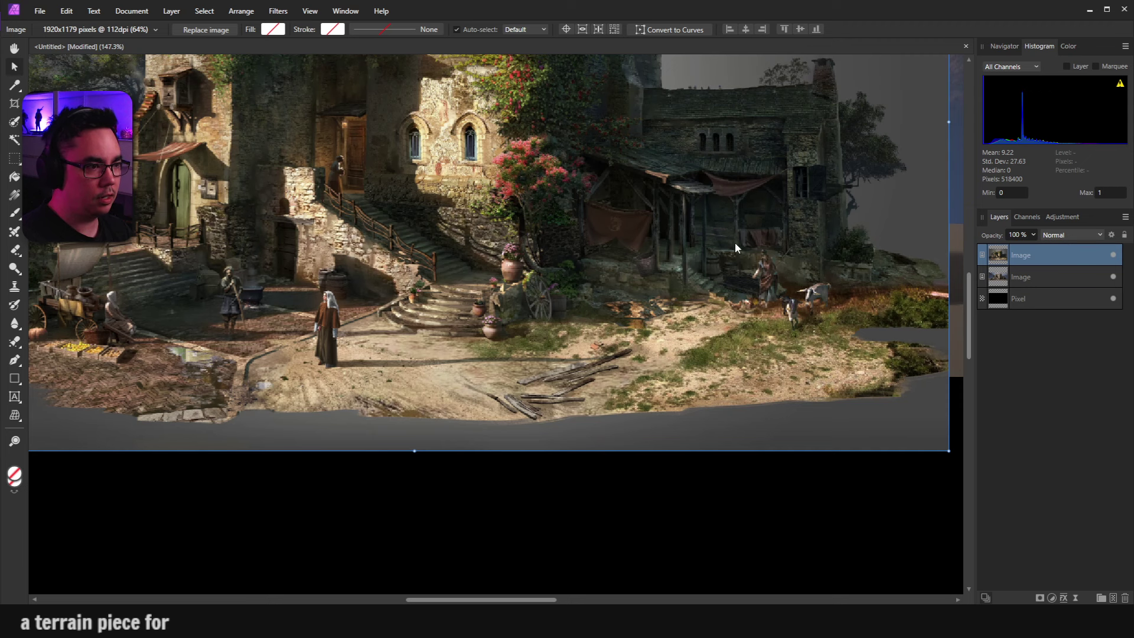
{"action": "scroll", "coordinate": [639, 331], "scroll_direction": "left", "scroll_amount": 2}
{"action": "scroll", "coordinate": [639, 332], "scroll_direction": "up", "scroll_amount": 1}
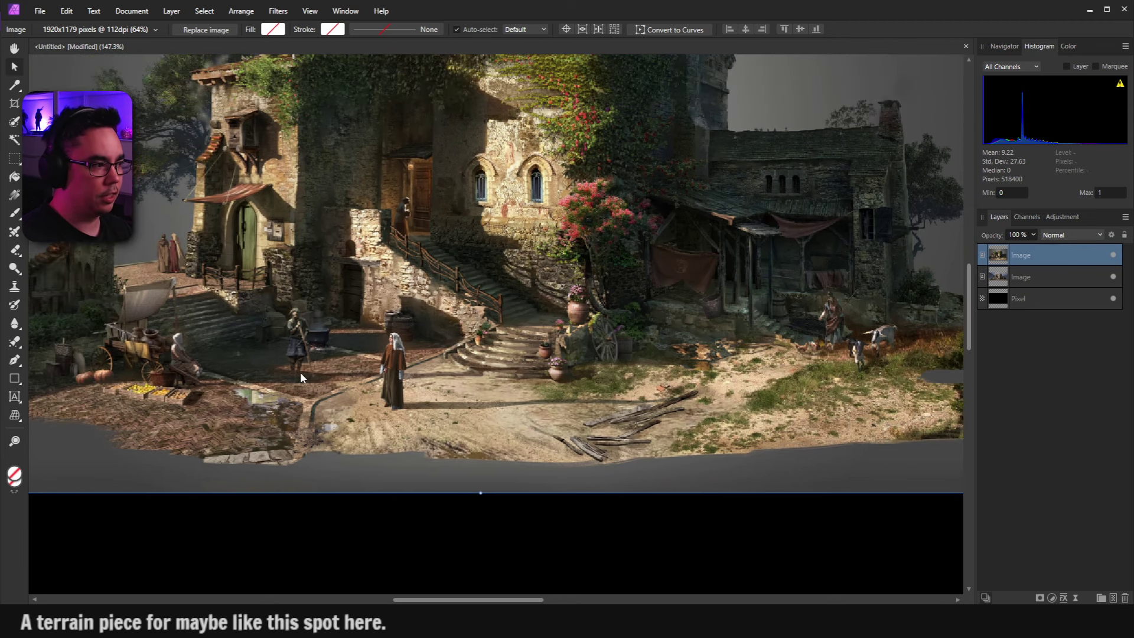
{"action": "scroll", "coordinate": [407, 366], "scroll_direction": "left", "scroll_amount": 5}
{"action": "scroll", "coordinate": [408, 366], "scroll_direction": "down", "scroll_amount": 1}
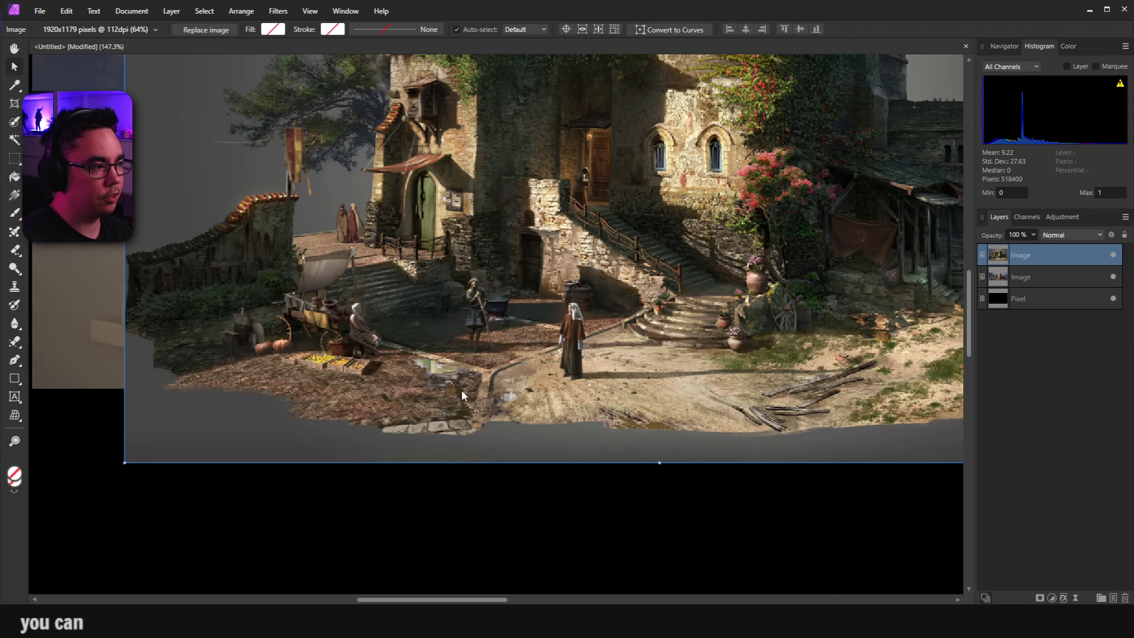
{"action": "scroll", "coordinate": [465, 389], "scroll_direction": "right", "scroll_amount": 5}
{"action": "scroll", "coordinate": [465, 389], "scroll_direction": "up", "scroll_amount": 1}
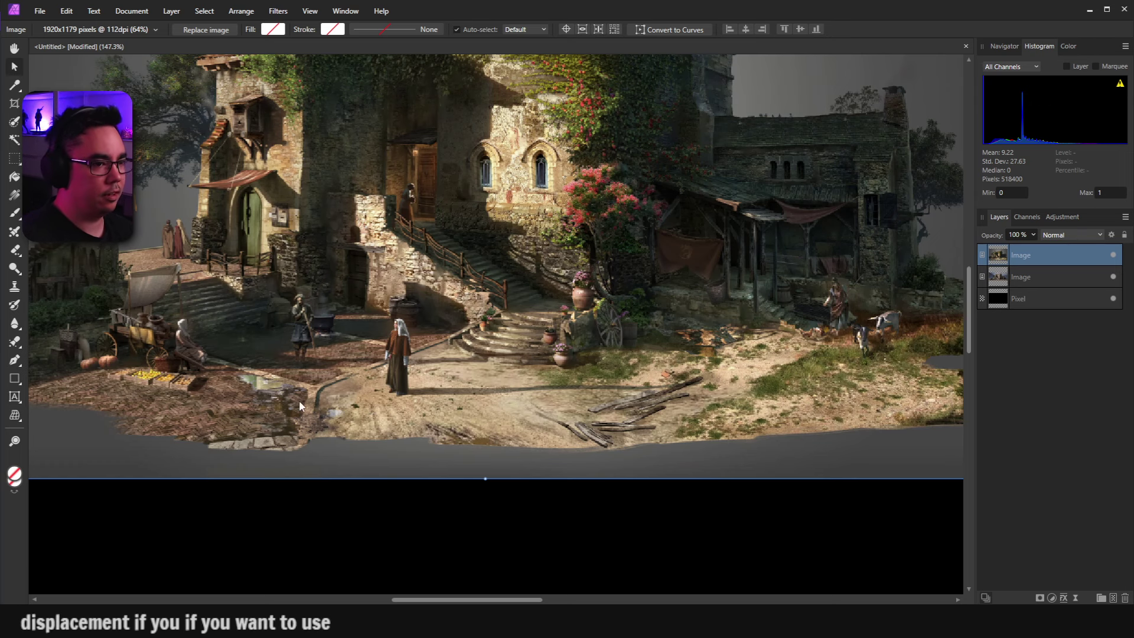
{"action": "scroll", "coordinate": [750, 364], "scroll_direction": "right", "scroll_amount": 3}
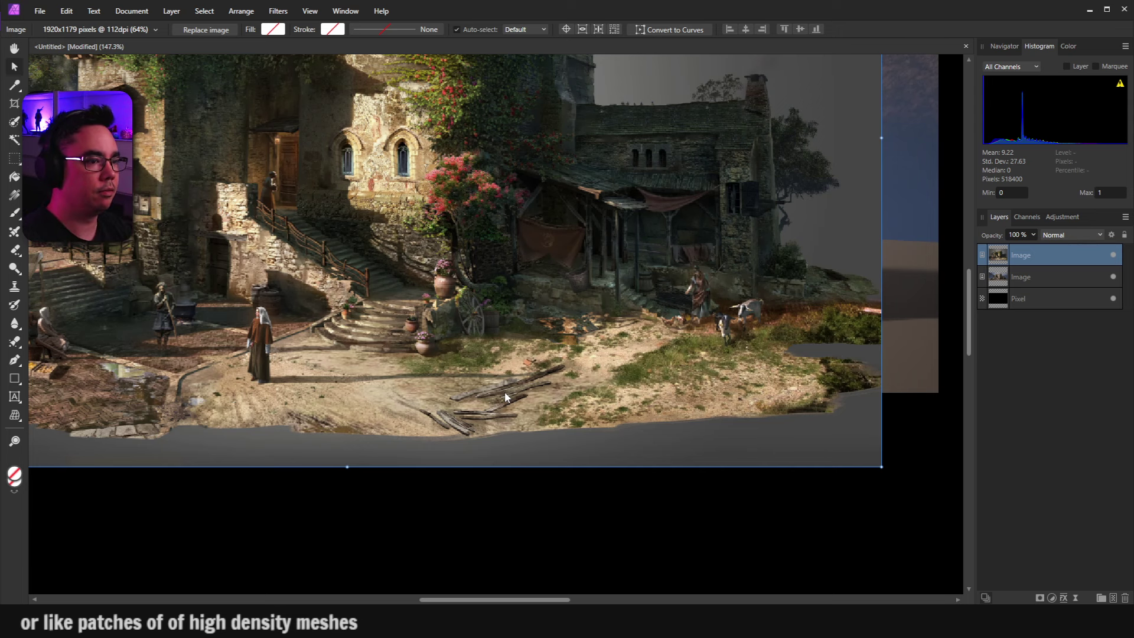
Examine the concept painting's shaded lean-to, focusing on its wooden posts, hanging cloths and roof pieces
{"action": "scroll", "coordinate": [576, 218], "scroll_direction": "down", "scroll_amount": 2}
{"action": "scroll", "coordinate": [576, 218], "scroll_direction": "down", "scroll_amount": 1}
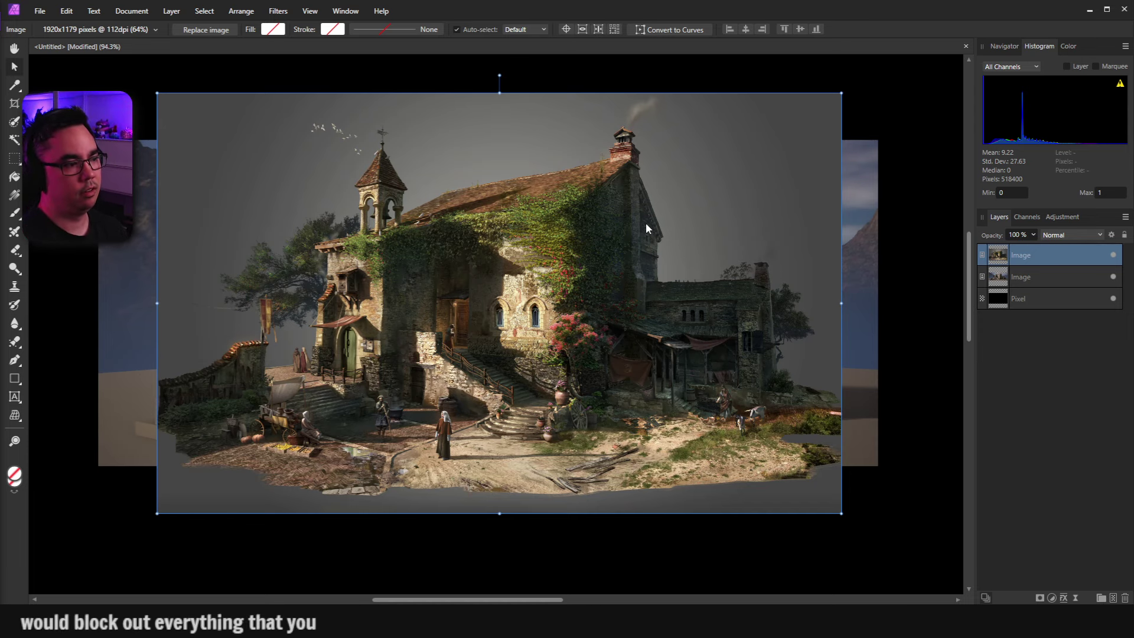
{"action": "scroll", "coordinate": [587, 324], "scroll_direction": "up", "scroll_amount": 5}
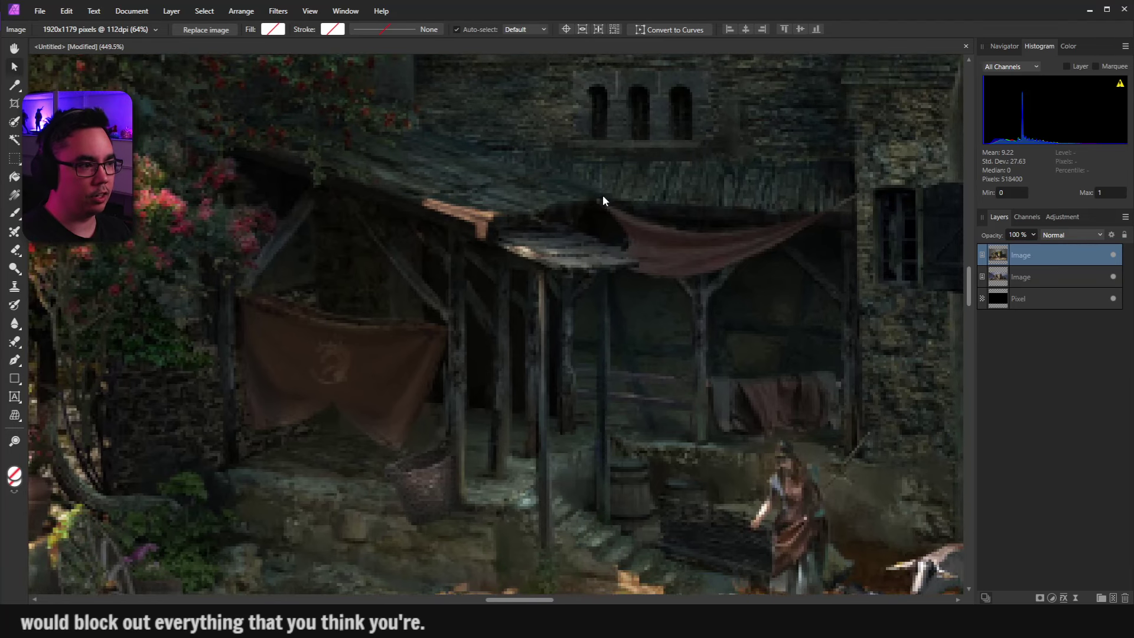
{"action": "left_click_drag", "start_coordinate": [555, 347], "coordinate": [630, 296]}
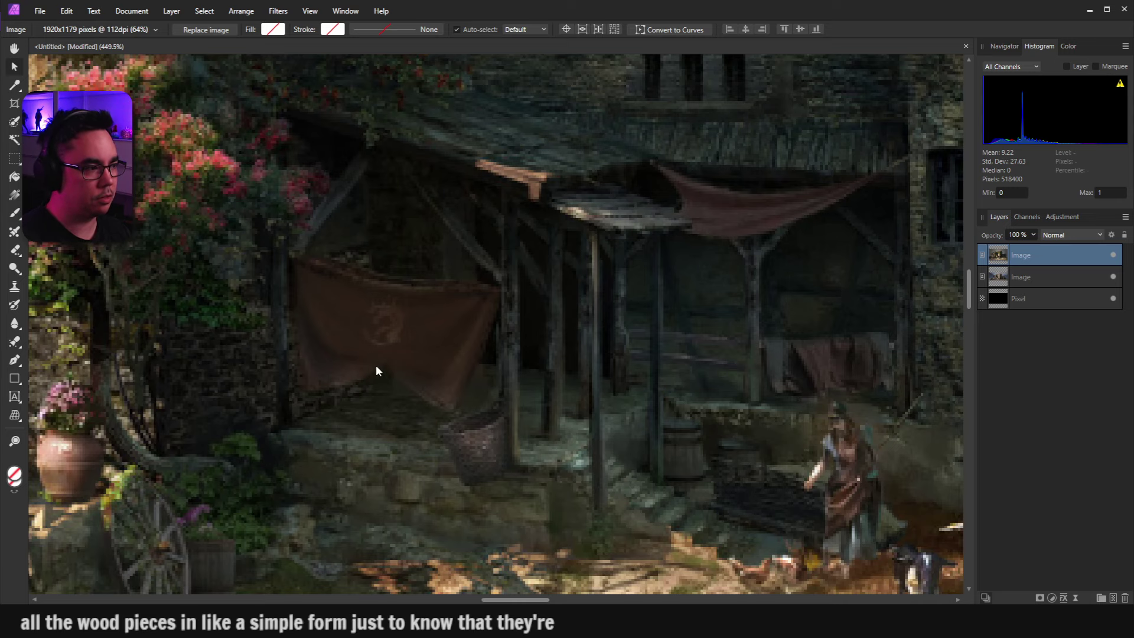
{"action": "scroll", "coordinate": [590, 413], "scroll_direction": "down", "scroll_amount": 6}
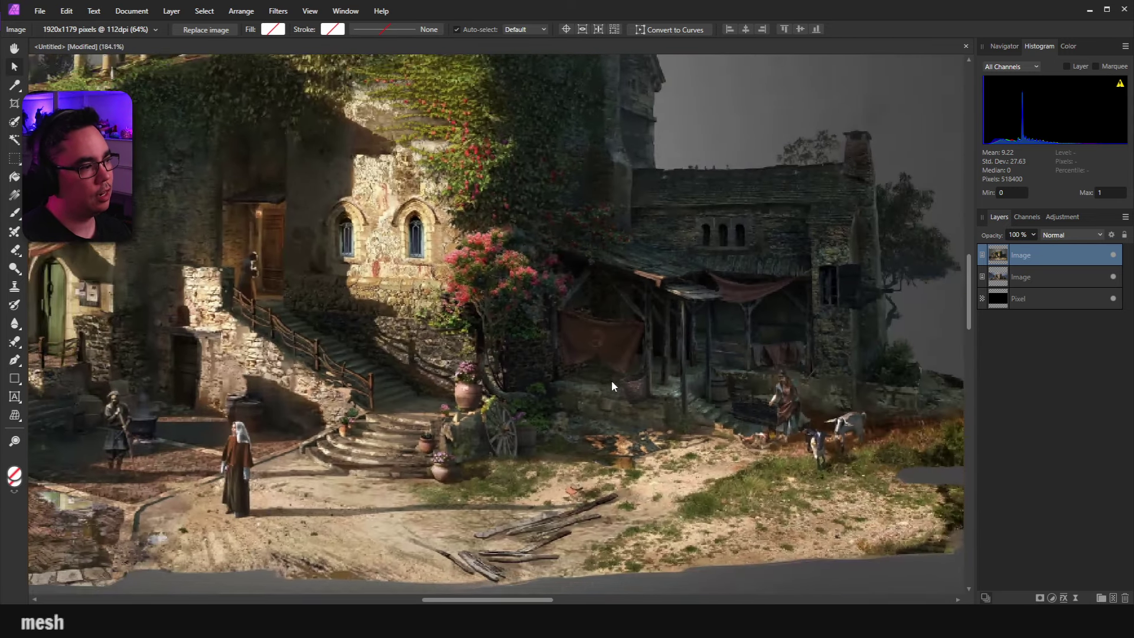
Examine the wagon wheel, barrel and flower pots by the stairs and the vegetation beside the annex in the concept painting
{"action": "scroll", "coordinate": [611, 380], "scroll_direction": "up", "scroll_amount": 4}
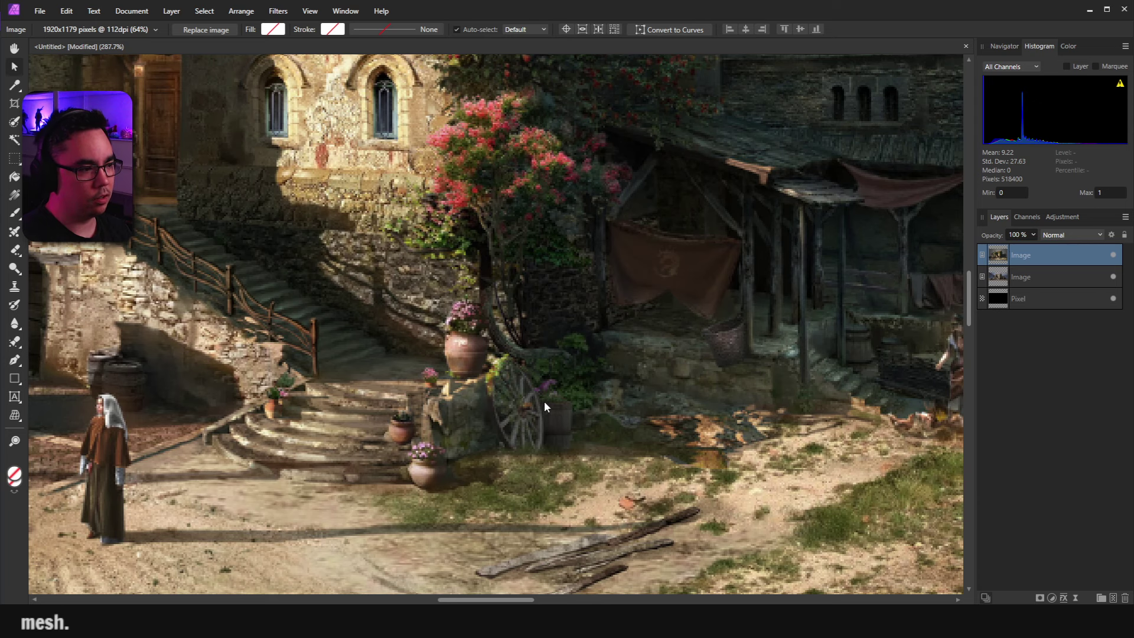
{"action": "scroll", "coordinate": [544, 401], "scroll_direction": "right", "scroll_amount": 5}
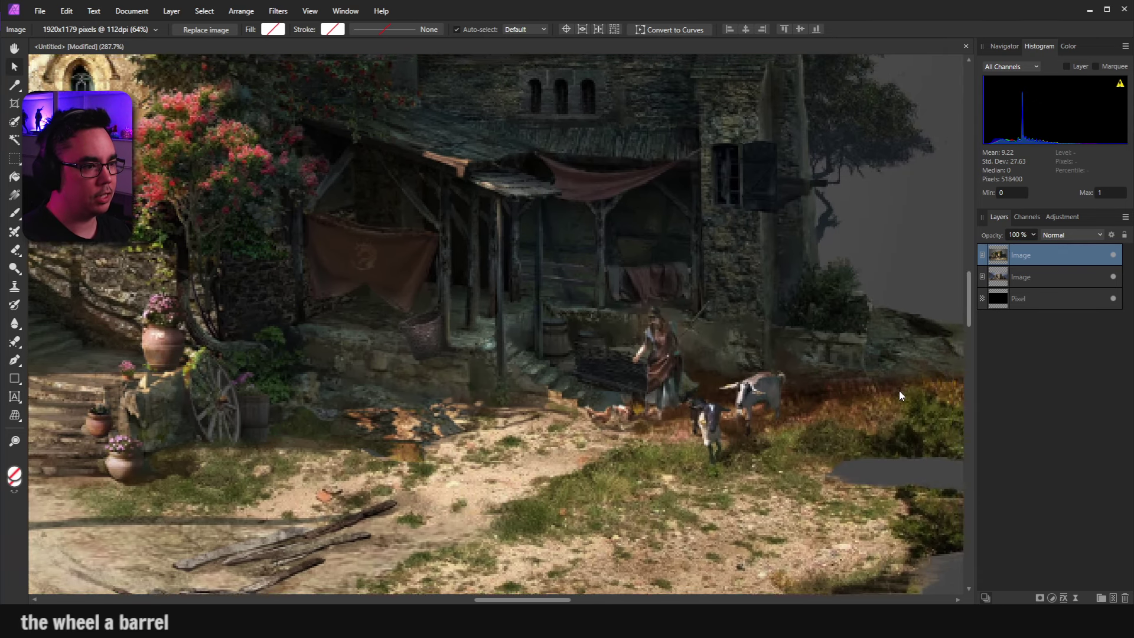
{"action": "scroll", "coordinate": [900, 392], "scroll_direction": "right", "scroll_amount": 3}
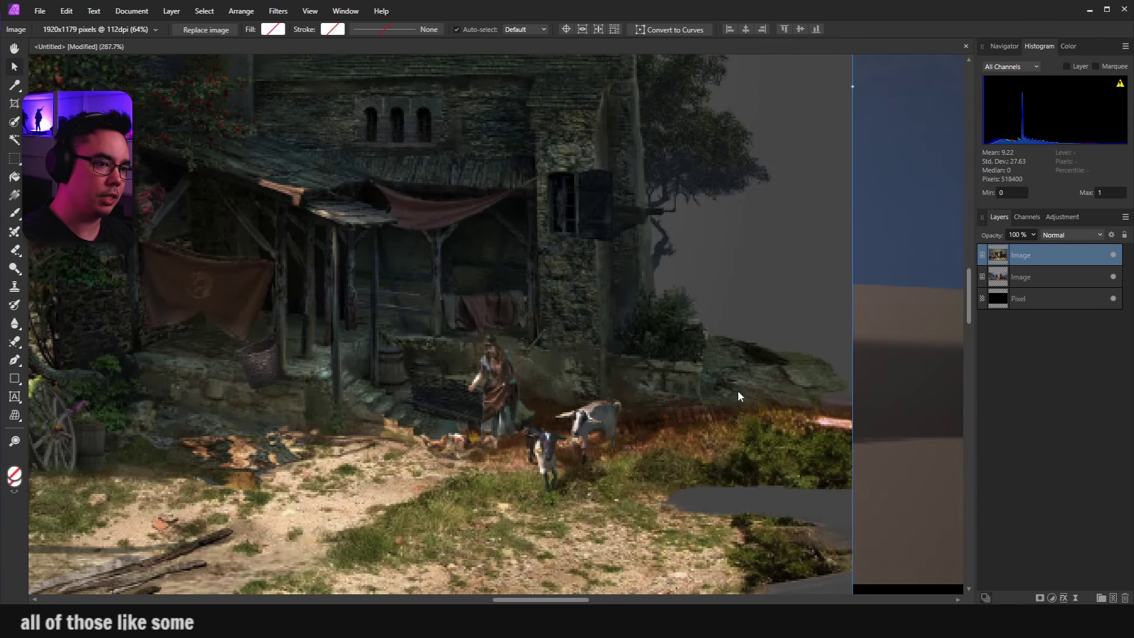
{"action": "scroll", "coordinate": [738, 391], "scroll_direction": "down", "scroll_amount": 4}
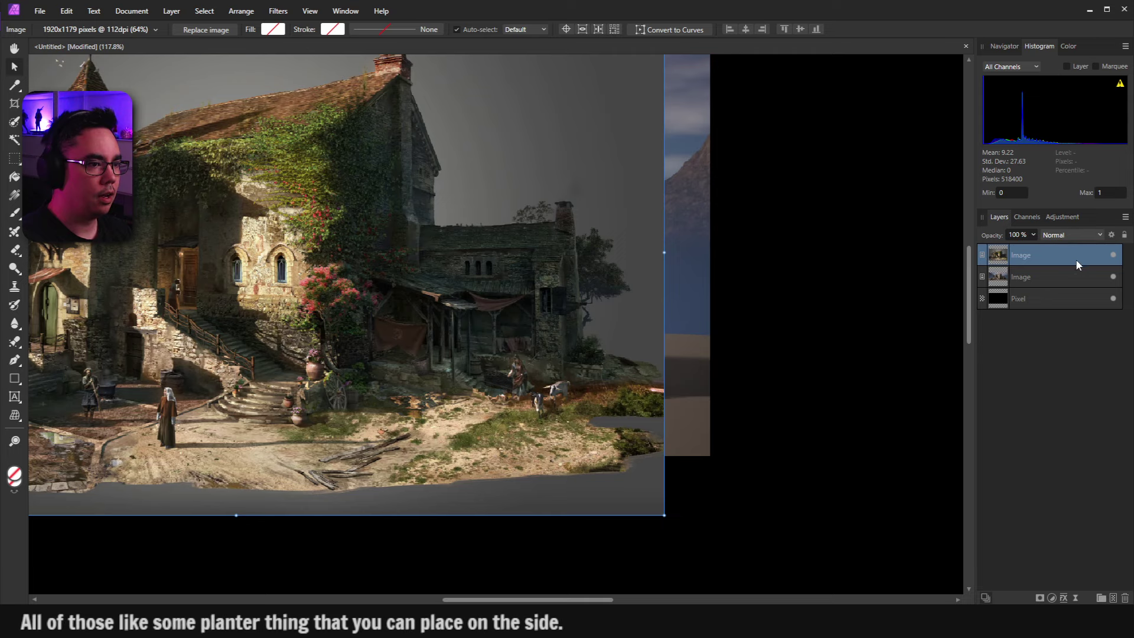
Hide the concept image layer to study how the whole blockout constructs the space
{"action": "left_click", "coordinate": [1113, 256]}
{"action": "scroll", "coordinate": [792, 278], "scroll_direction": "down", "scroll_amount": 2}
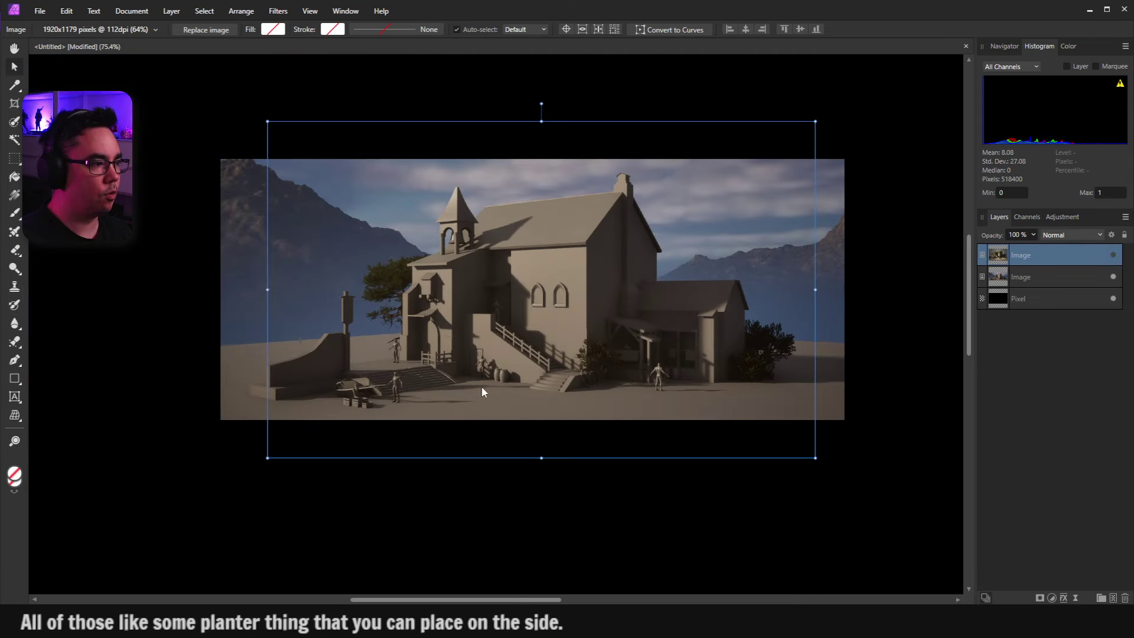
{"action": "scroll", "coordinate": [478, 395], "scroll_direction": "up", "scroll_amount": 1}
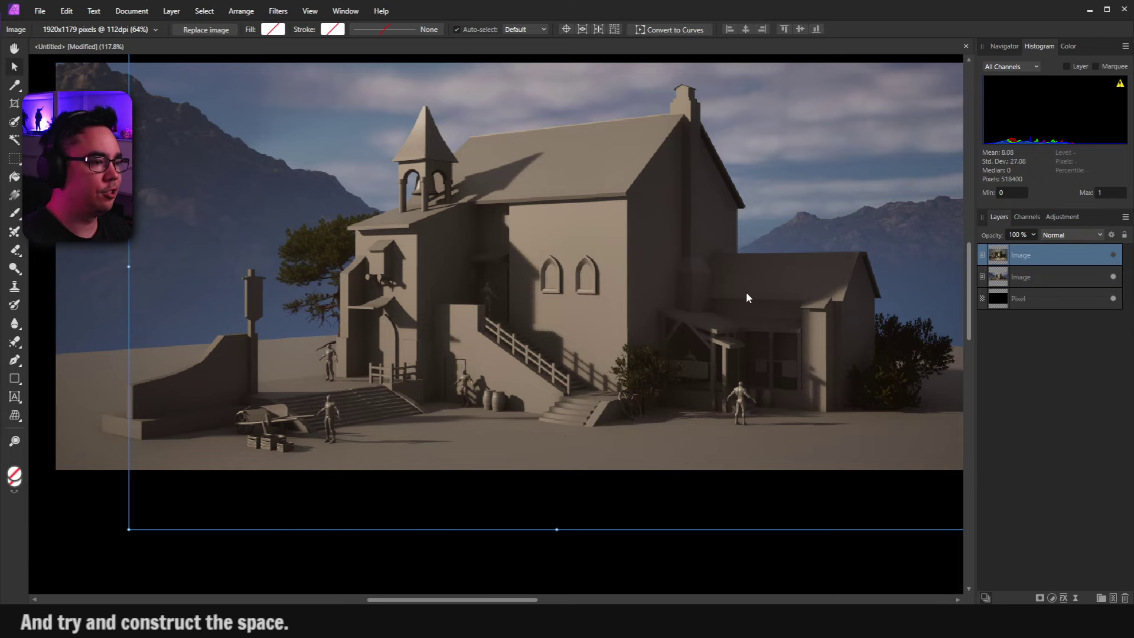
Compare the full concept painting with the blockout by repeatedly showing and hiding the concept image layer
{"action": "left_click", "coordinate": [1112, 256]}
{"action": "left_click", "coordinate": [1112, 255]}
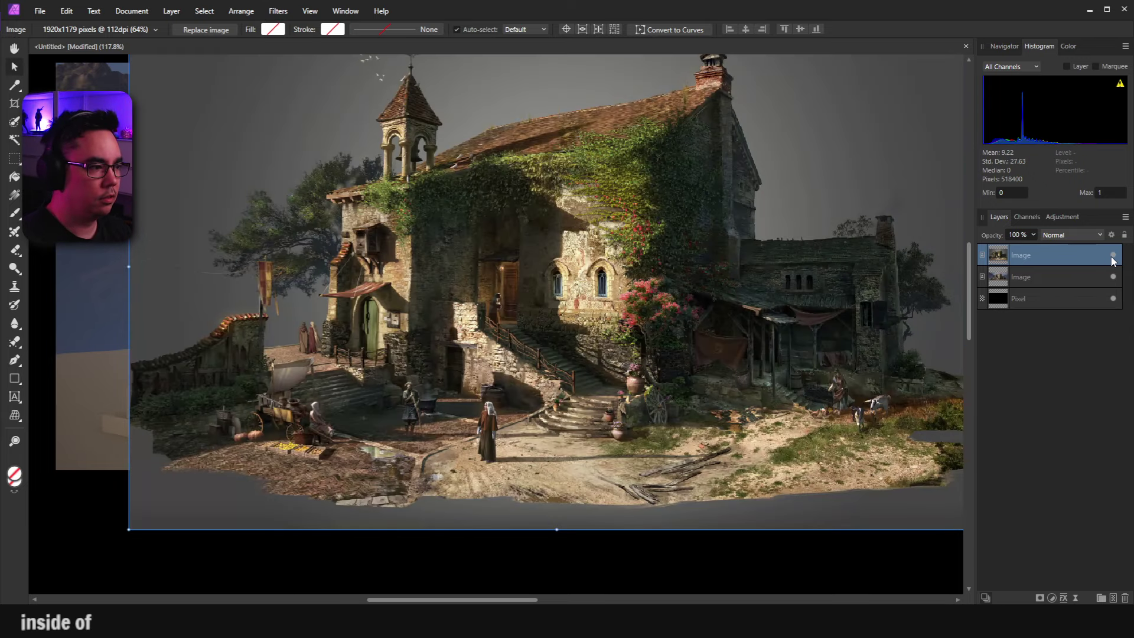
{"action": "left_click", "coordinate": [1112, 255]}
{"action": "left_click", "coordinate": [1112, 255]}
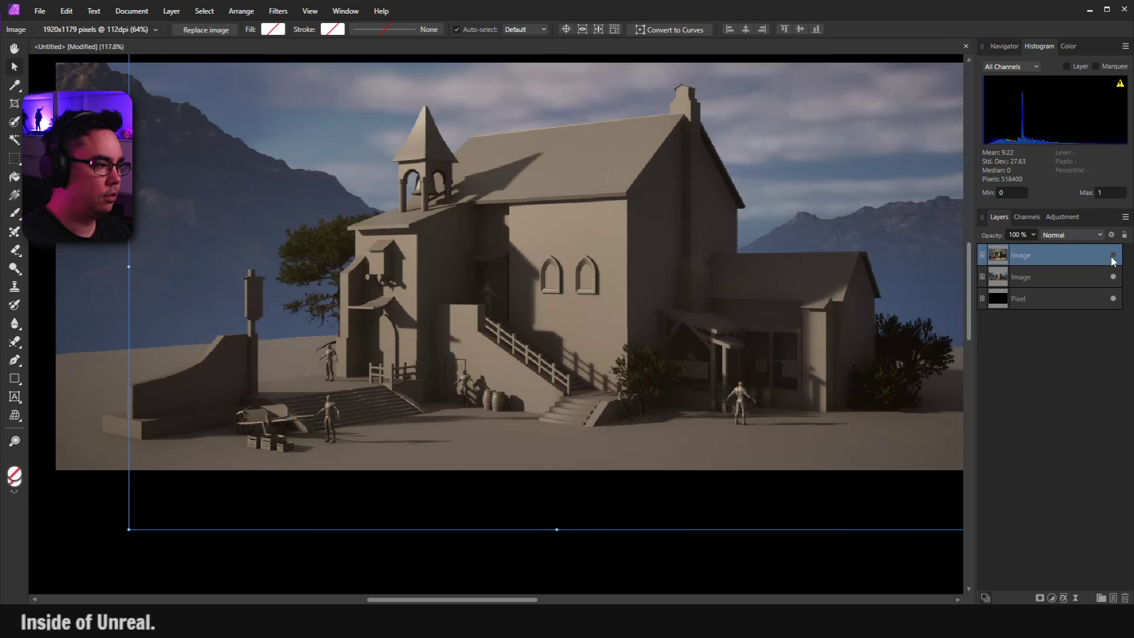
{"action": "left_click", "coordinate": [1112, 255]}
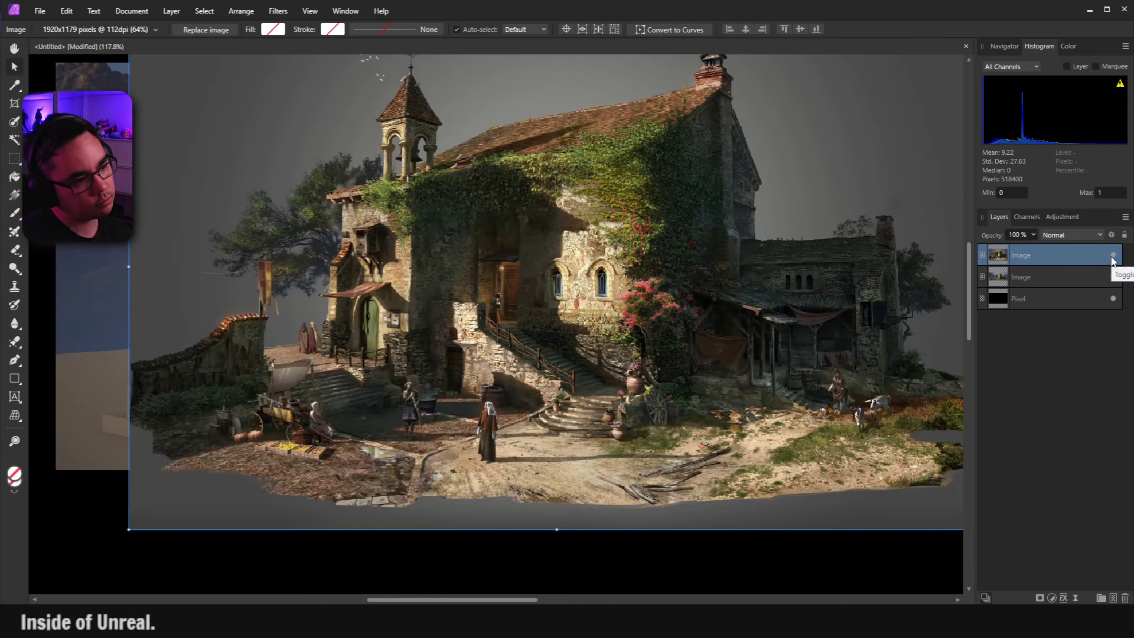
{"action": "left_click", "coordinate": [1112, 255]}
{"action": "left_click", "coordinate": [1113, 255]}
{"action": "left_click", "coordinate": [1112, 255]}
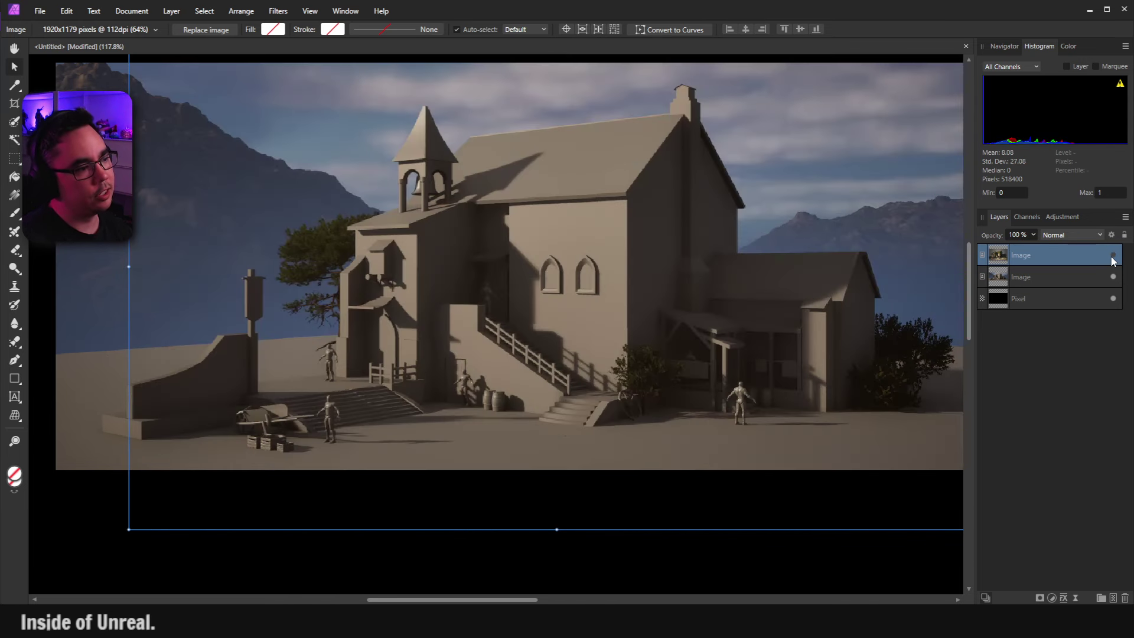
Show the concept image layer and examine the foliage around the lean-to and the ivy-covered main building
{"action": "scroll", "coordinate": [536, 258], "scroll_direction": "up", "scroll_amount": 6}
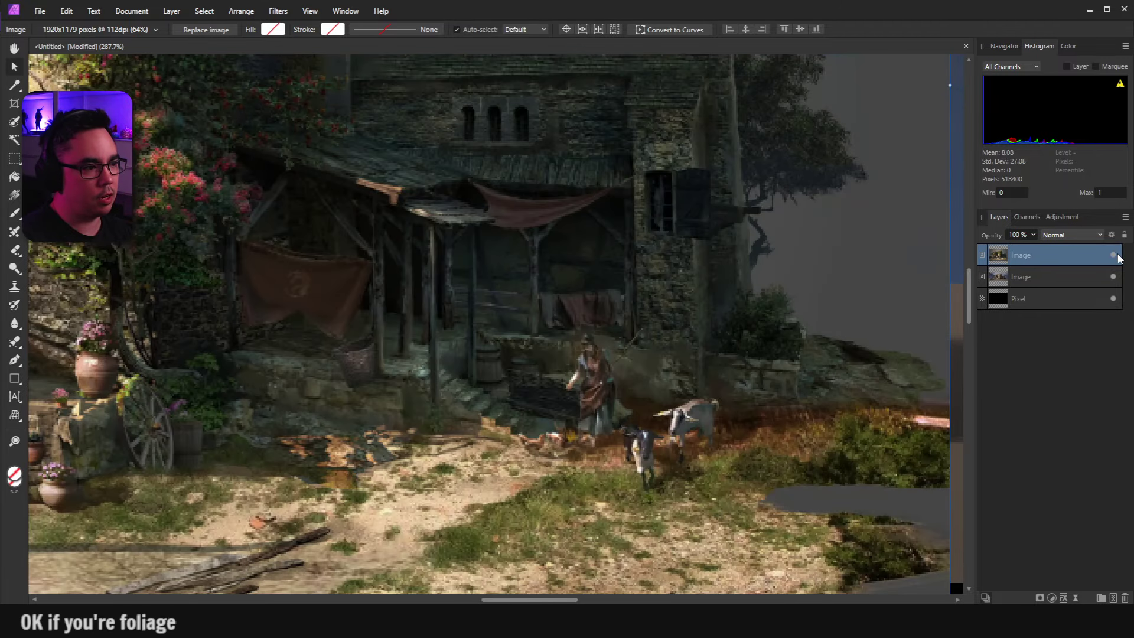
{"action": "left_click", "coordinate": [1113, 255]}
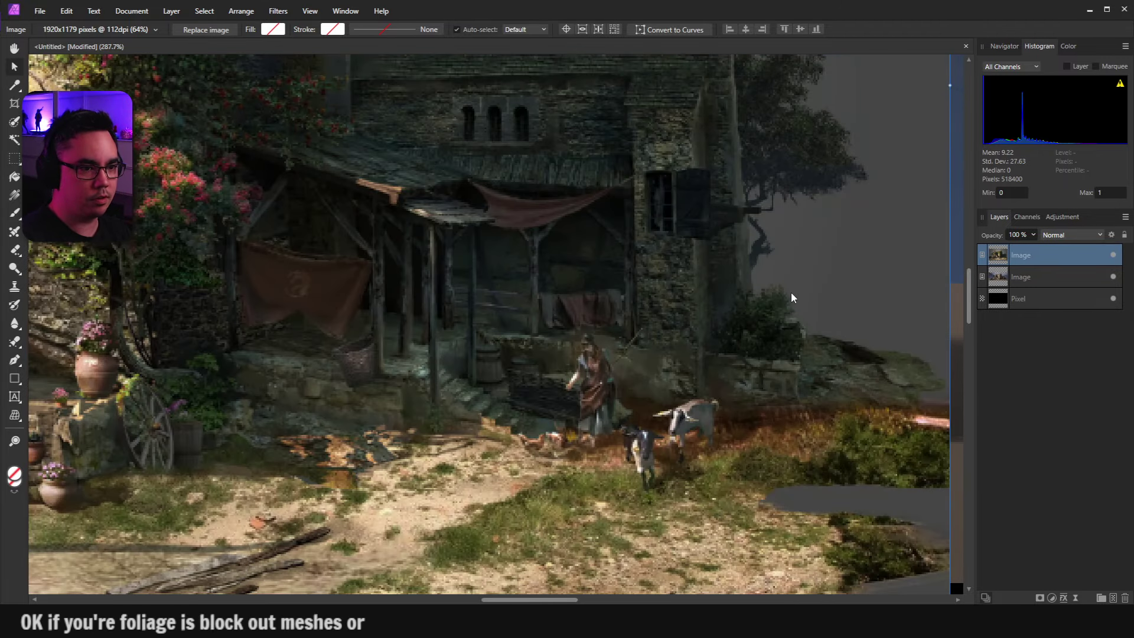
{"action": "scroll", "coordinate": [569, 313], "scroll_direction": "down", "scroll_amount": 2}
{"action": "scroll", "coordinate": [588, 346], "scroll_direction": "down", "scroll_amount": 3}
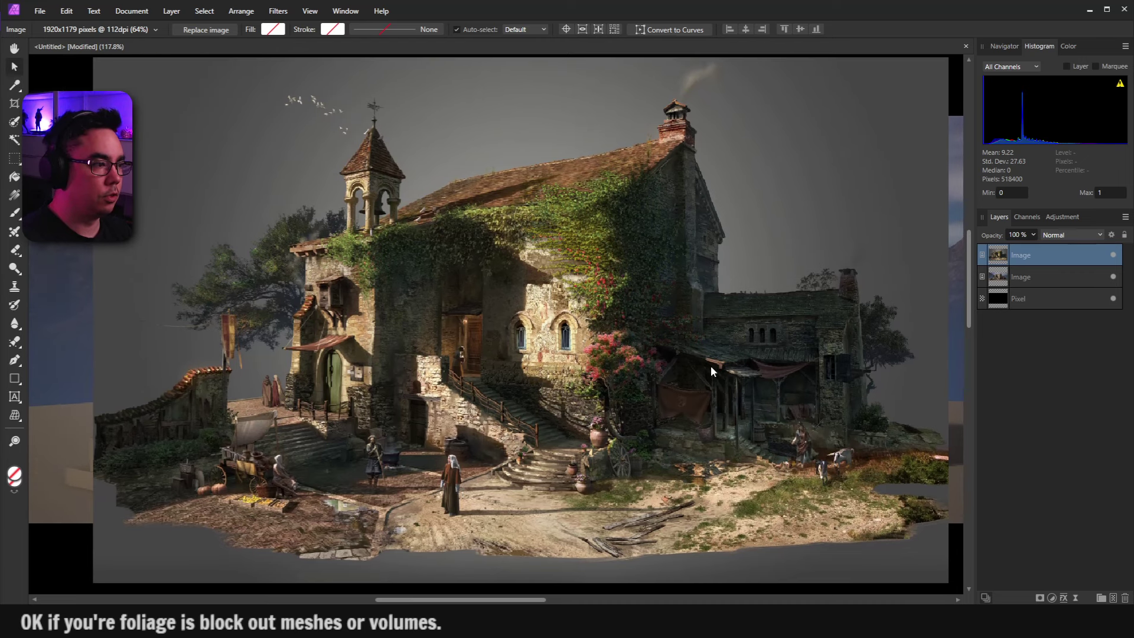
{"action": "scroll", "coordinate": [607, 267], "scroll_direction": "up", "scroll_amount": 3}
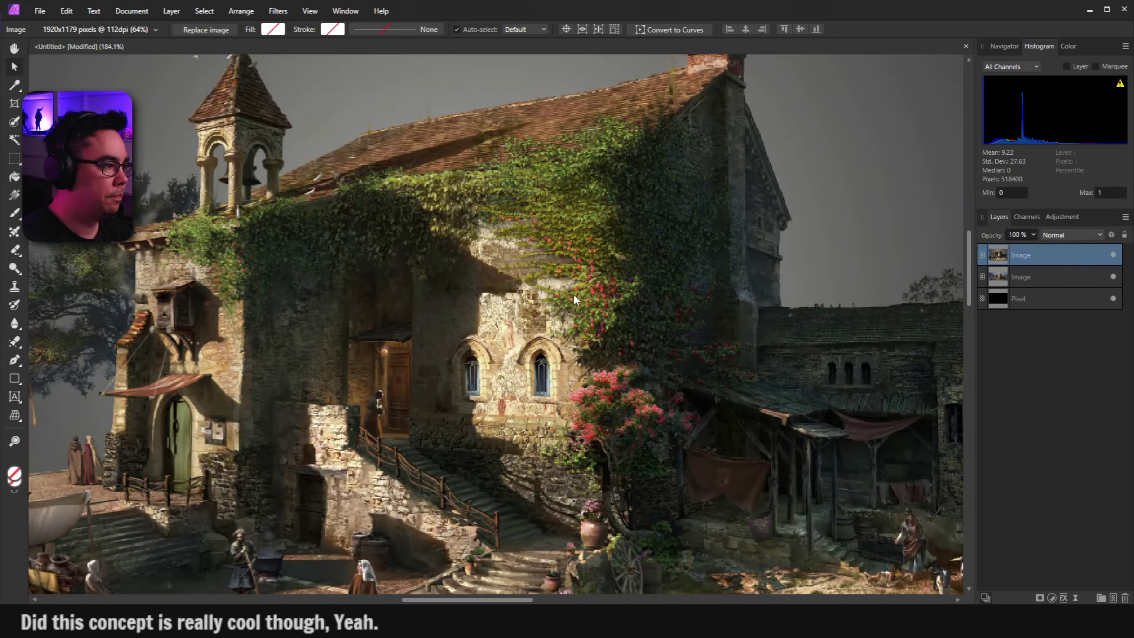
{"action": "key", "text": "ctrl+0"}
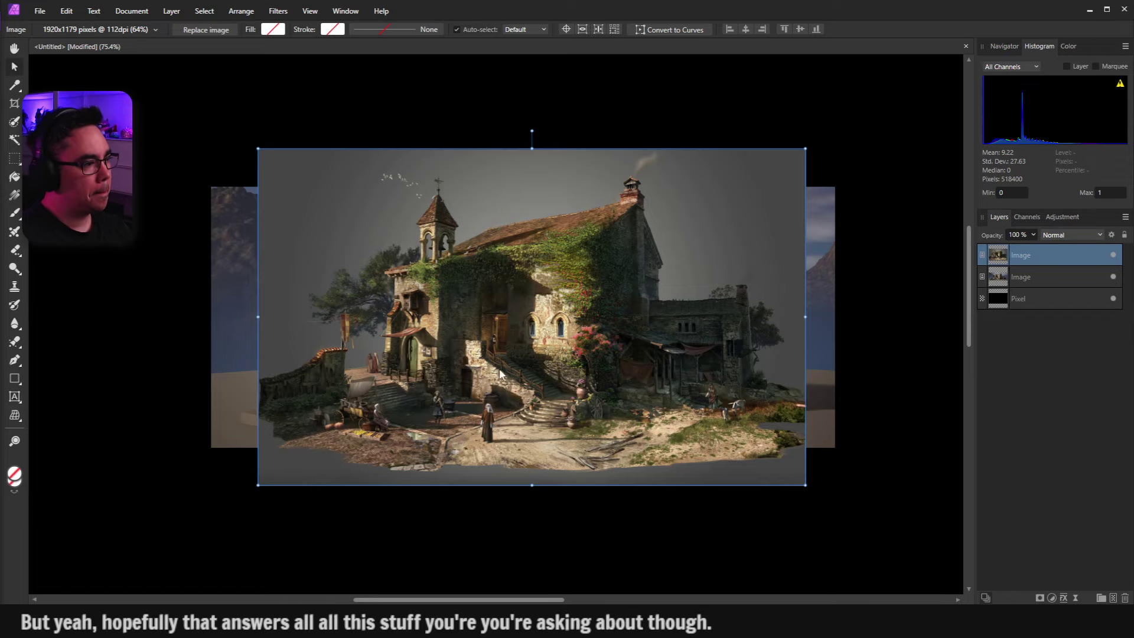
Examine how the concept's curved lower steps, main staircase and side walls divide into separate pieces, including the tiled wall behind the cart
{"action": "scroll", "coordinate": [540, 385], "scroll_direction": "up", "scroll_amount": 5}
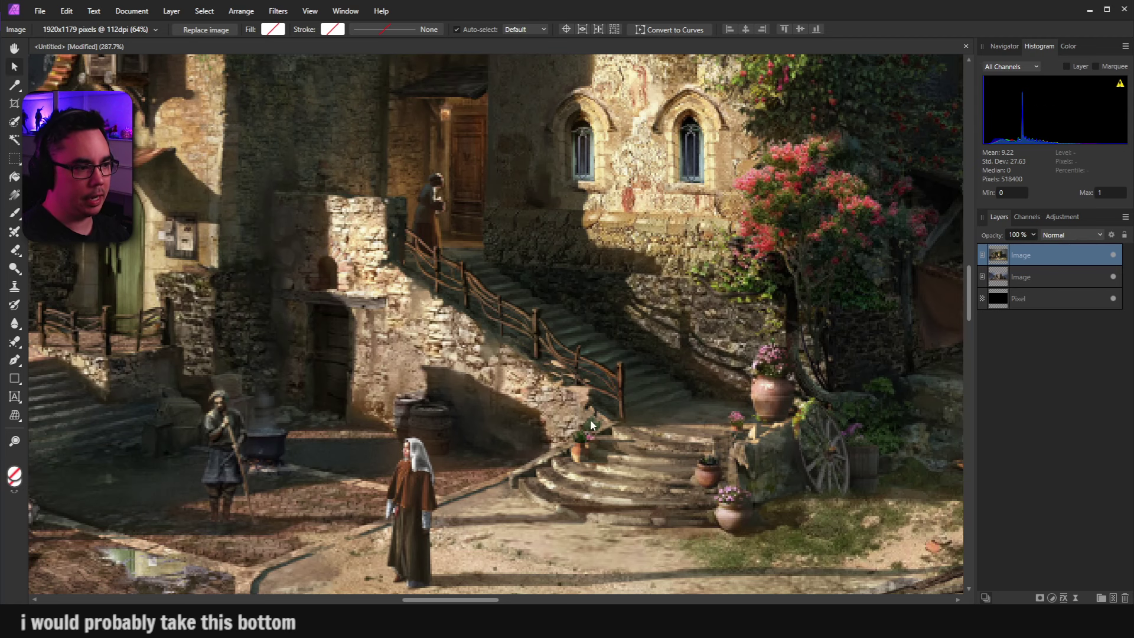
{"action": "scroll", "coordinate": [768, 472], "scroll_direction": "up", "scroll_amount": 1}
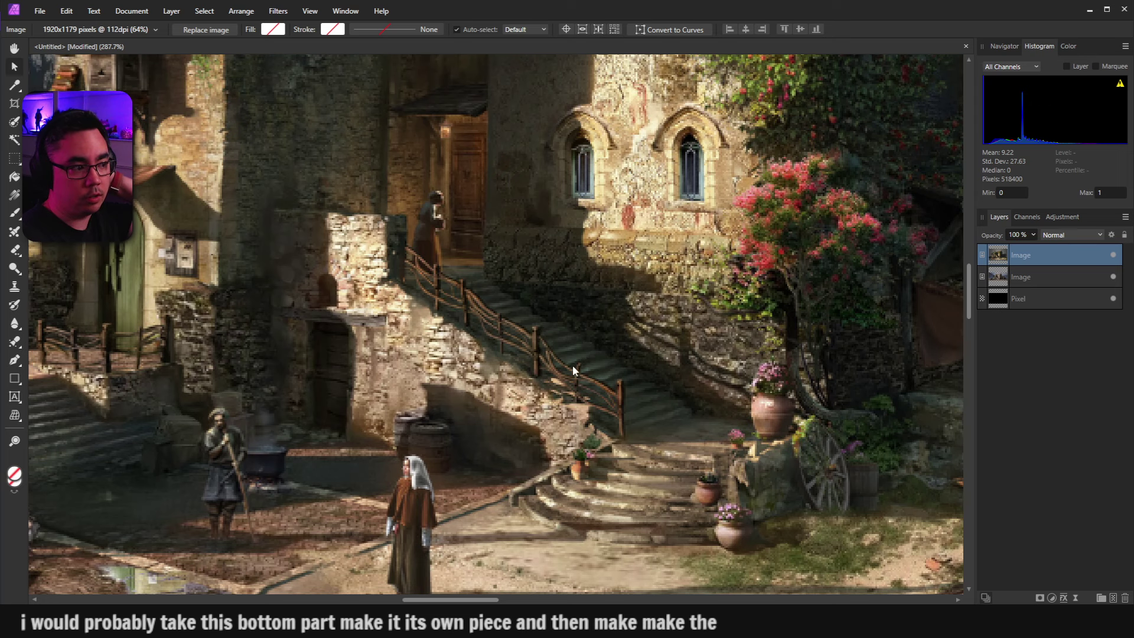
{"action": "scroll", "coordinate": [285, 380], "scroll_direction": "left", "scroll_amount": 5}
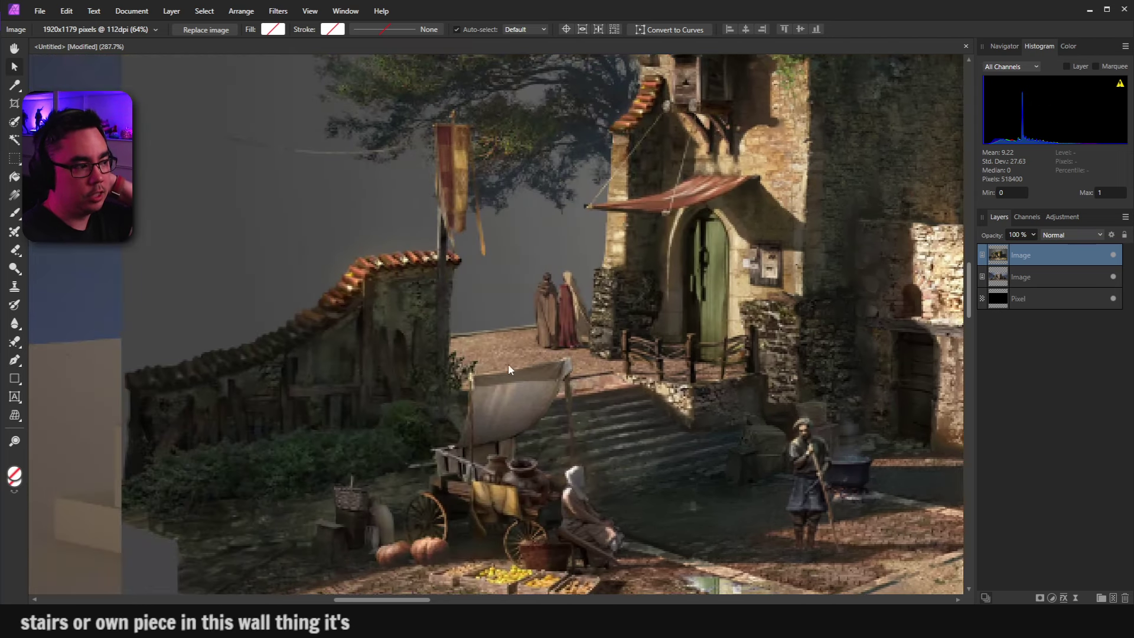
{"action": "scroll", "coordinate": [509, 369], "scroll_direction": "left", "scroll_amount": 2}
{"action": "scroll", "coordinate": [288, 301], "scroll_direction": "right", "scroll_amount": 8}
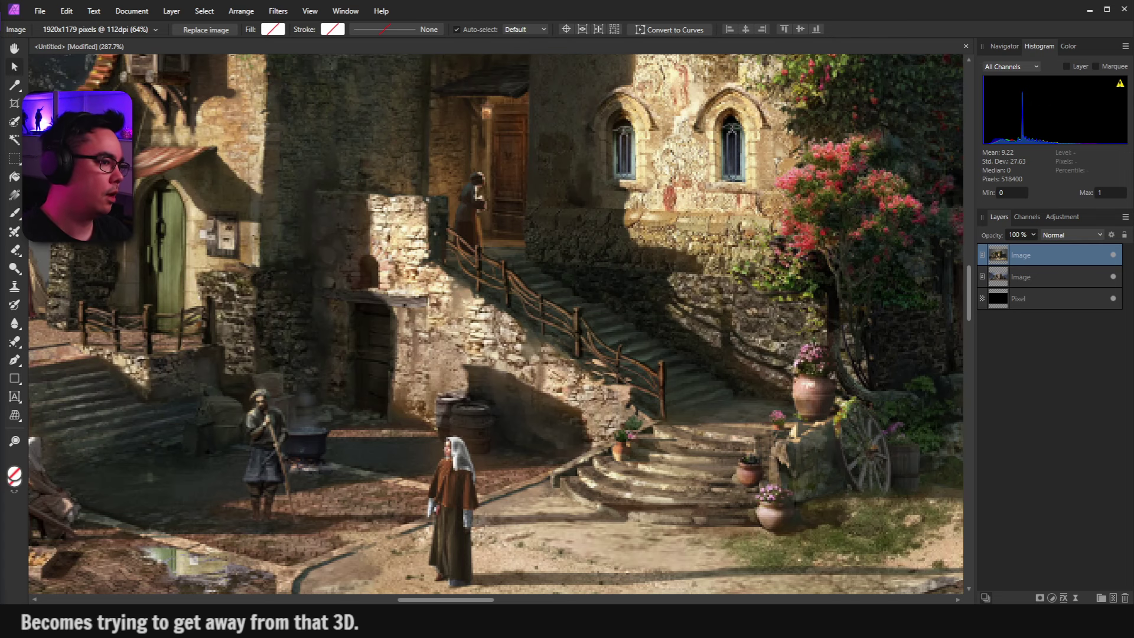
Hide the concept image layer again and review the overall blockout on its own
{"action": "key", "text": "ctrl+0"}
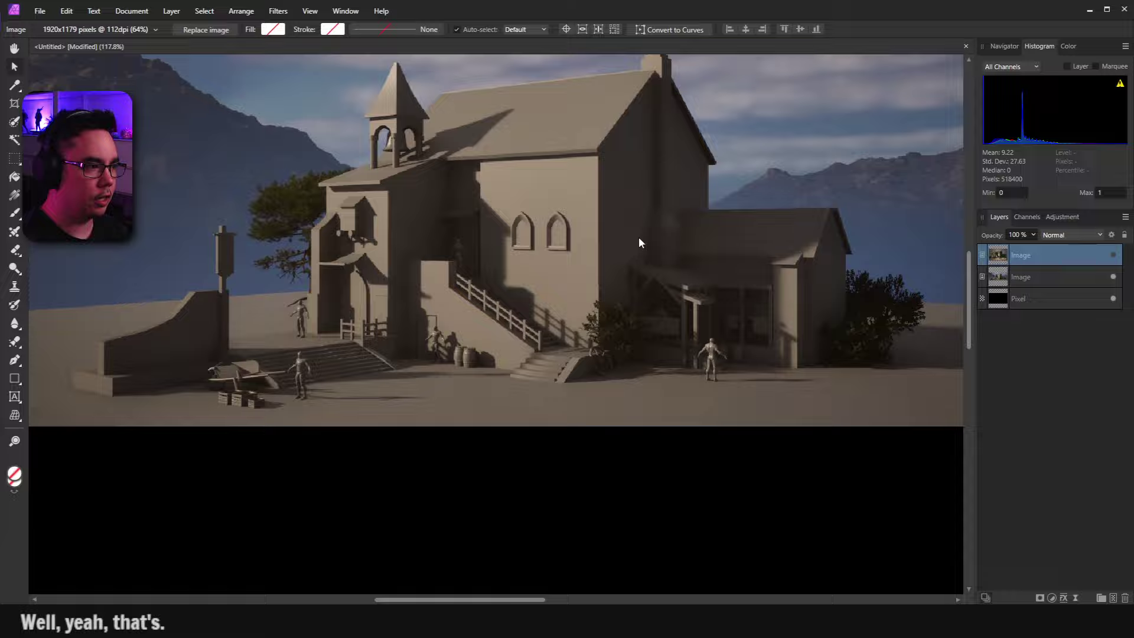
{"action": "scroll", "coordinate": [561, 350], "scroll_direction": "down", "scroll_amount": 3}
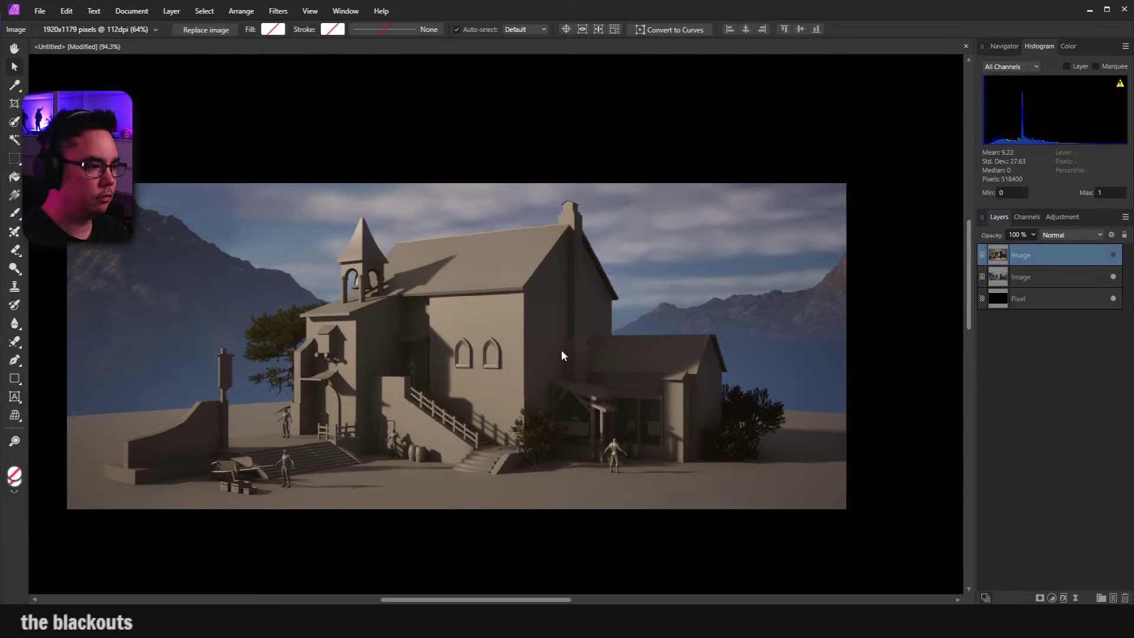
{"action": "scroll", "coordinate": [605, 331], "scroll_direction": "up", "scroll_amount": 1}
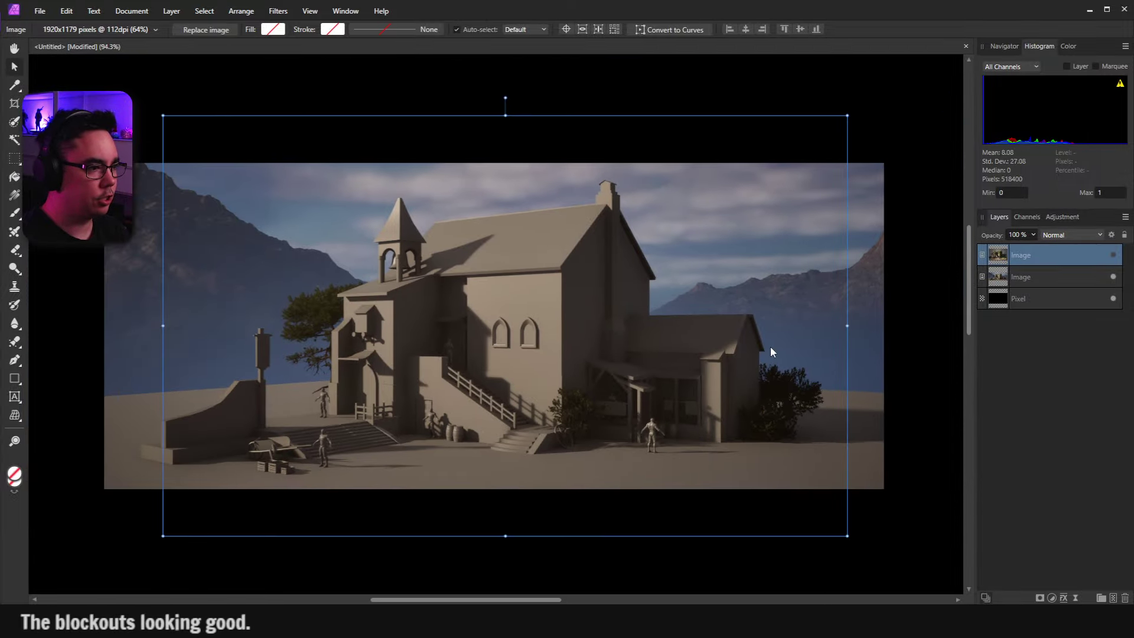
{"action": "scroll", "coordinate": [801, 384], "scroll_direction": "down", "scroll_amount": 1}
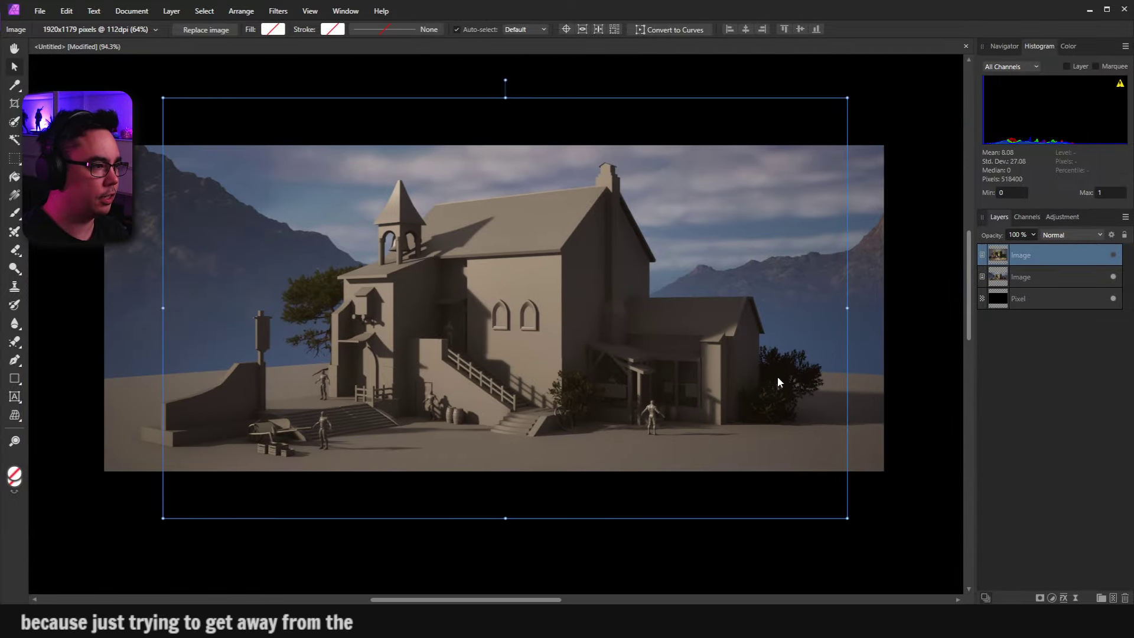
{"action": "scroll", "coordinate": [756, 368], "scroll_direction": "up", "scroll_amount": 1}
{"action": "scroll", "coordinate": [756, 367], "scroll_direction": "up", "scroll_amount": 1}
{"action": "scroll", "coordinate": [442, 282], "scroll_direction": "down", "scroll_amount": 3}
{"action": "scroll", "coordinate": [591, 343], "scroll_direction": "up", "scroll_amount": 1}
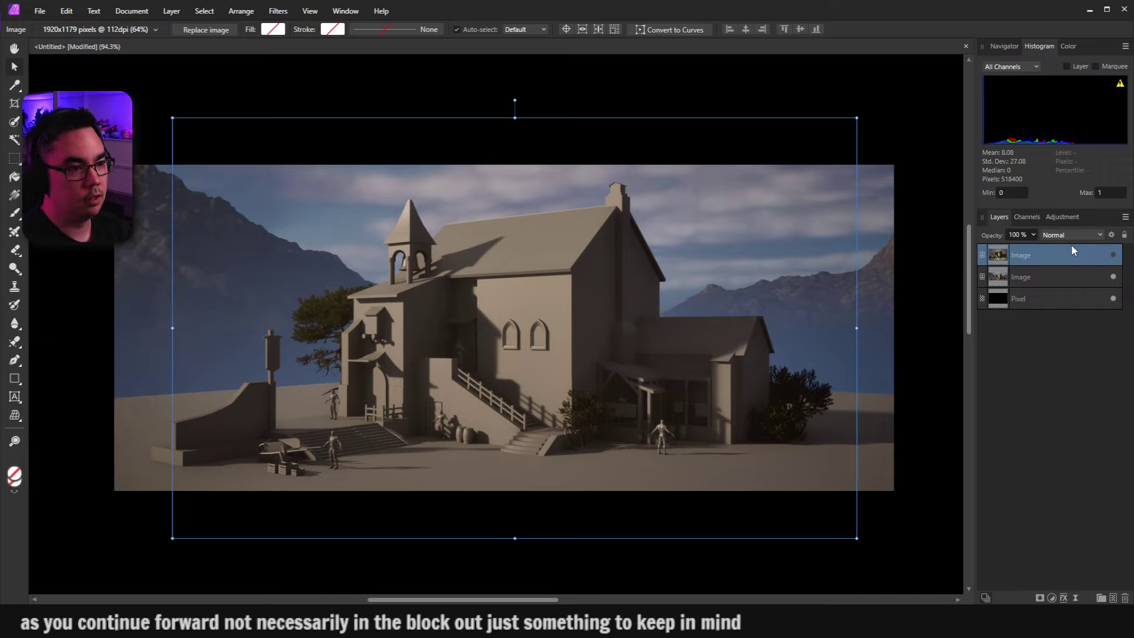
Delete the concept and blockout image layers, and switch to the browser to close the blockout screenshot's page
{"action": "key", "text": "Delete"}
{"action": "key", "text": "Delete"}
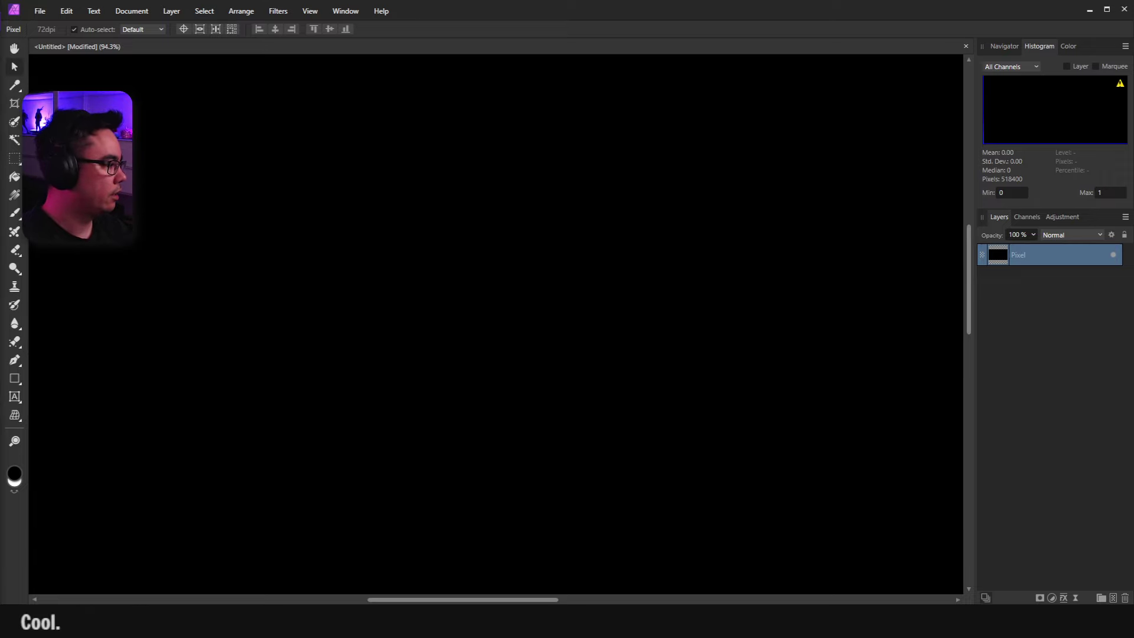
{"action": "key", "text": "alt+Tab"}
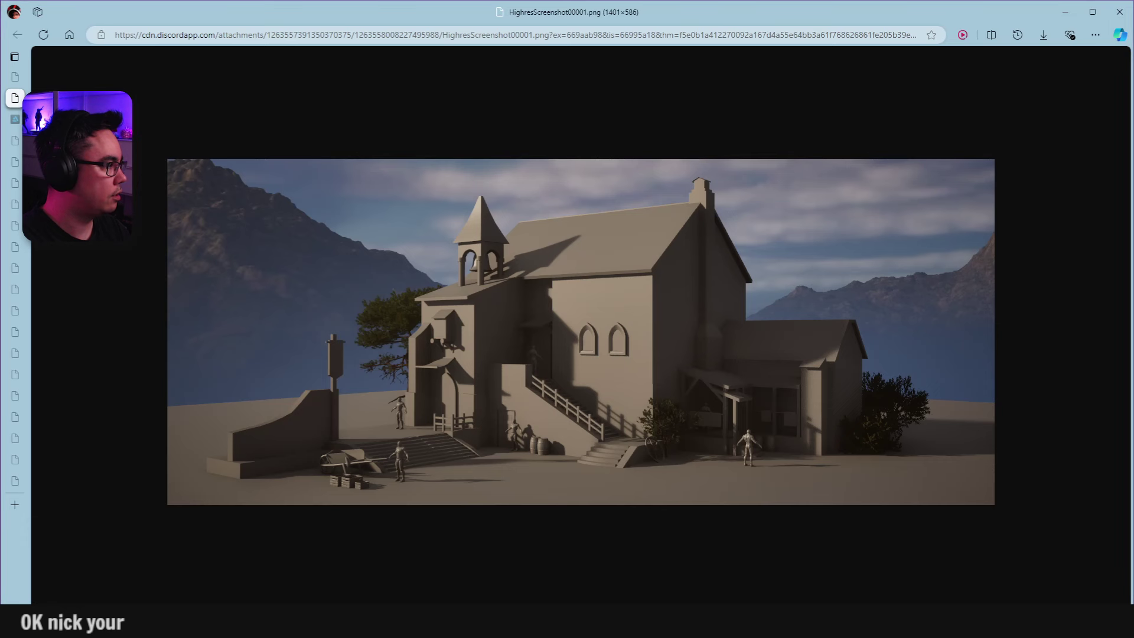
{"action": "key", "text": "ctrl+w"}
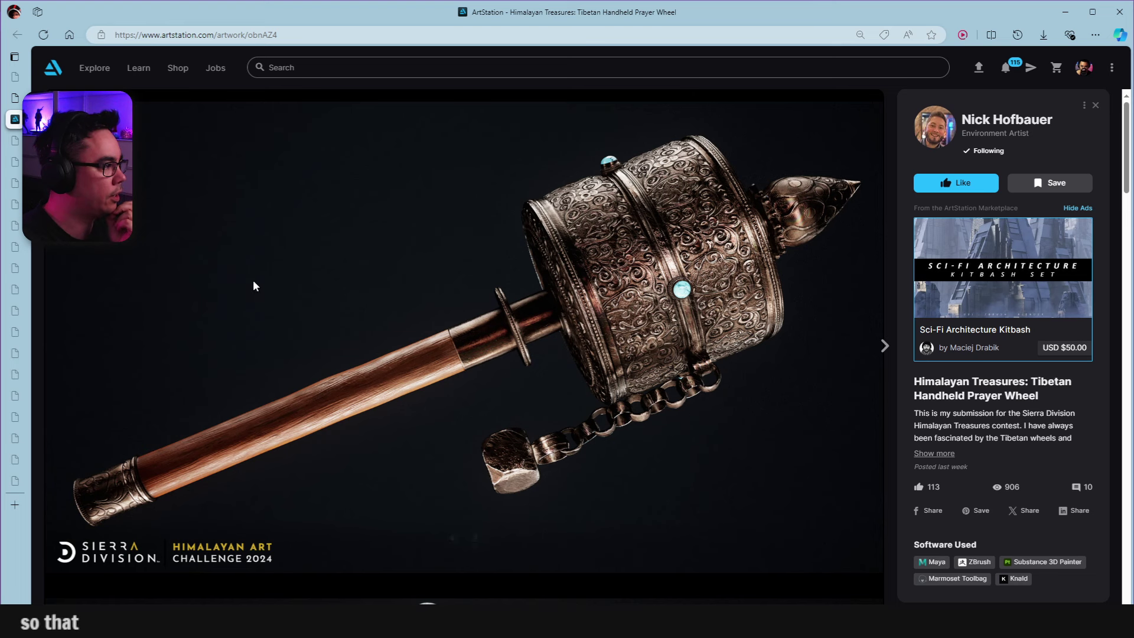
Look through the prayer wheel's beauty renders, clay sculpt breakdown and wireframe images
{"action": "scroll", "coordinate": [478, 286], "scroll_direction": "down", "scroll_amount": 7}
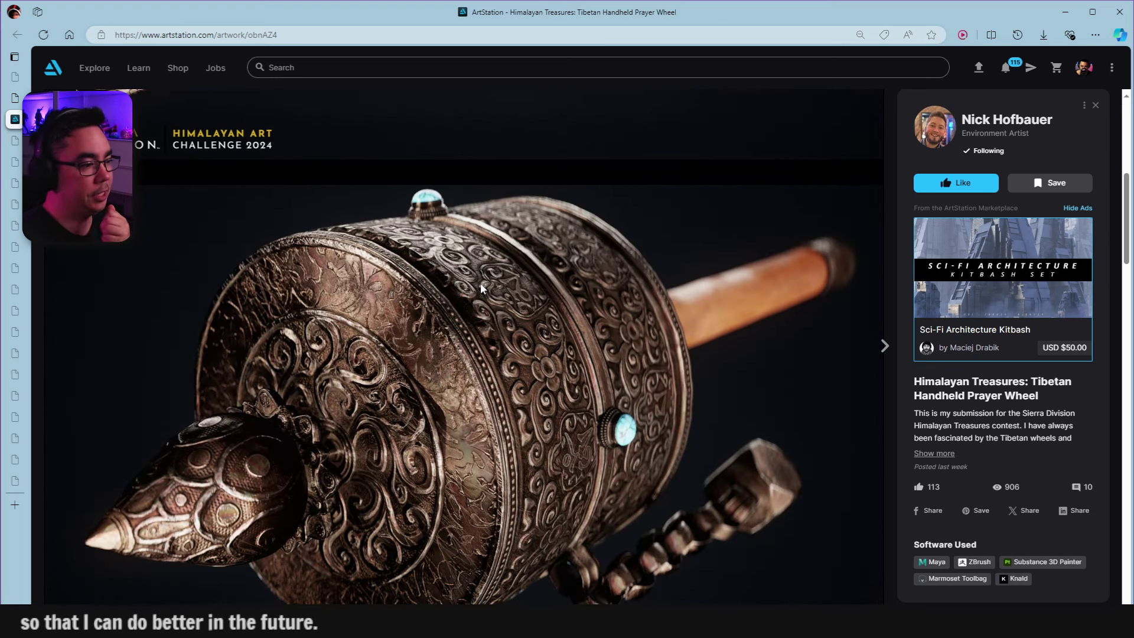
{"action": "scroll", "coordinate": [481, 282], "scroll_direction": "down", "scroll_amount": 2}
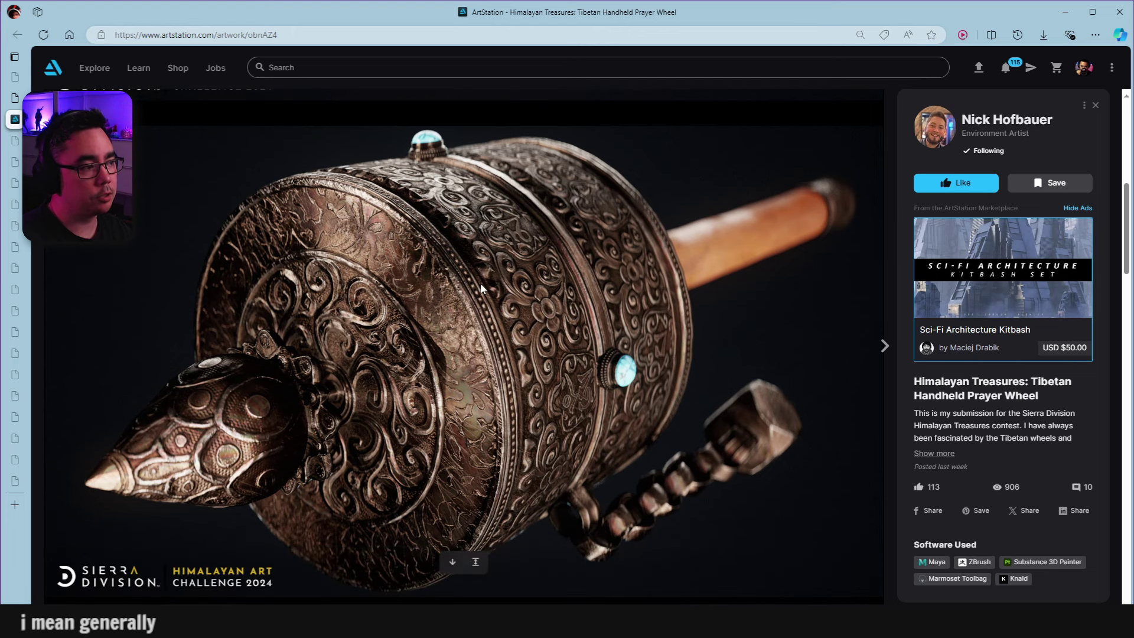
{"action": "scroll", "coordinate": [445, 207], "scroll_direction": "down", "scroll_amount": 2}
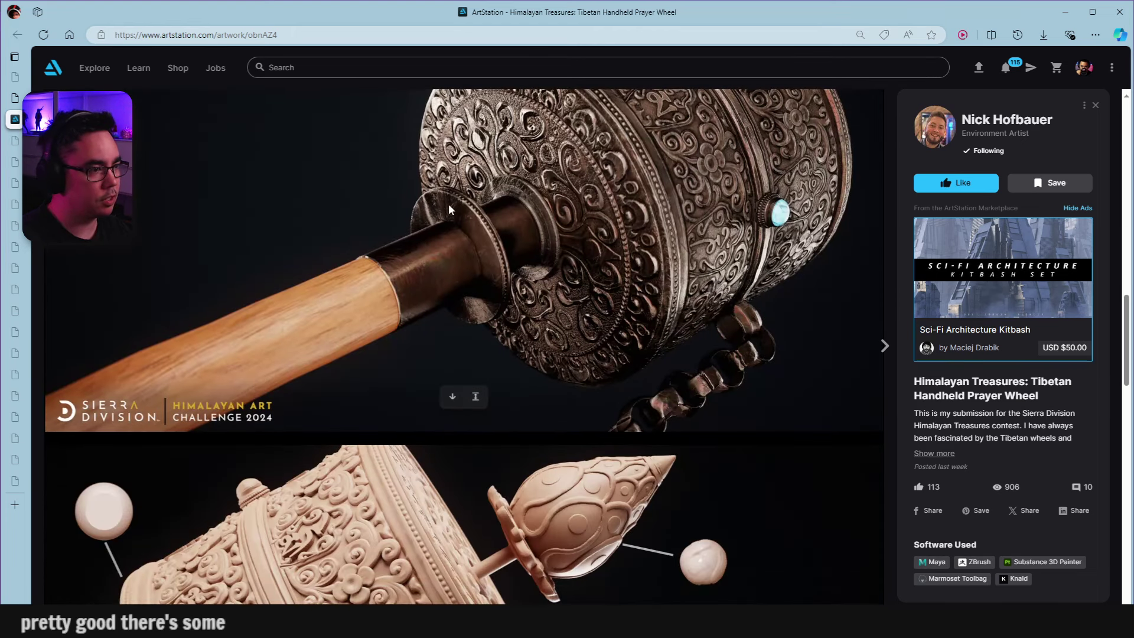
{"action": "scroll", "coordinate": [448, 203], "scroll_direction": "down", "scroll_amount": 5}
{"action": "scroll", "coordinate": [448, 203], "scroll_direction": "down", "scroll_amount": 3}
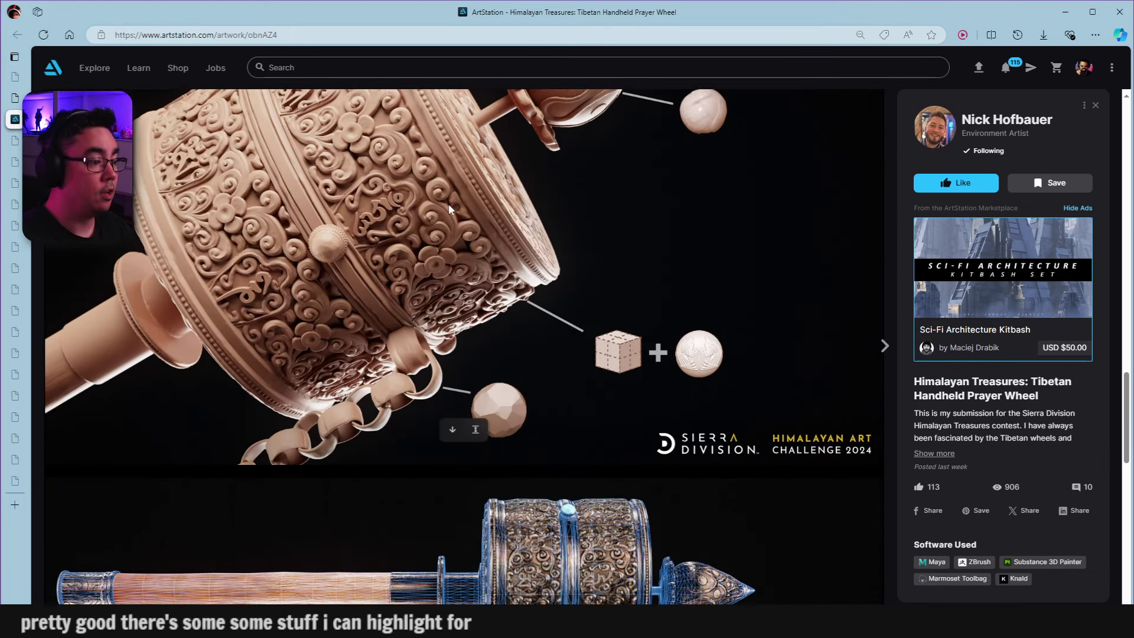
{"action": "scroll", "coordinate": [385, 284], "scroll_direction": "up", "scroll_amount": 3}
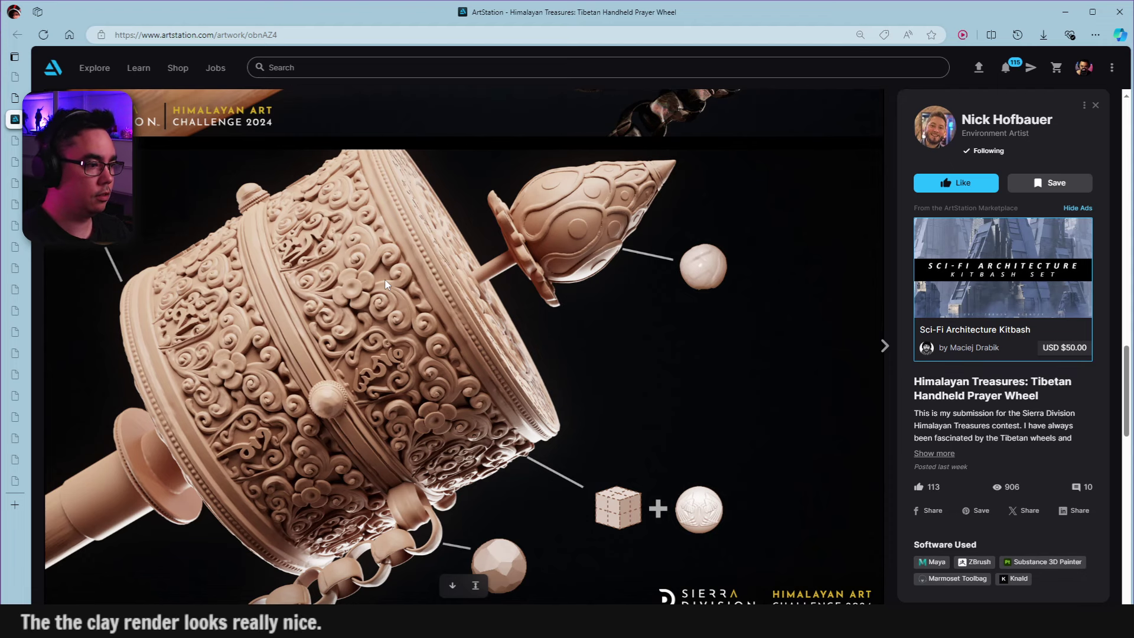
{"action": "scroll", "coordinate": [385, 284], "scroll_direction": "down", "scroll_amount": 1}
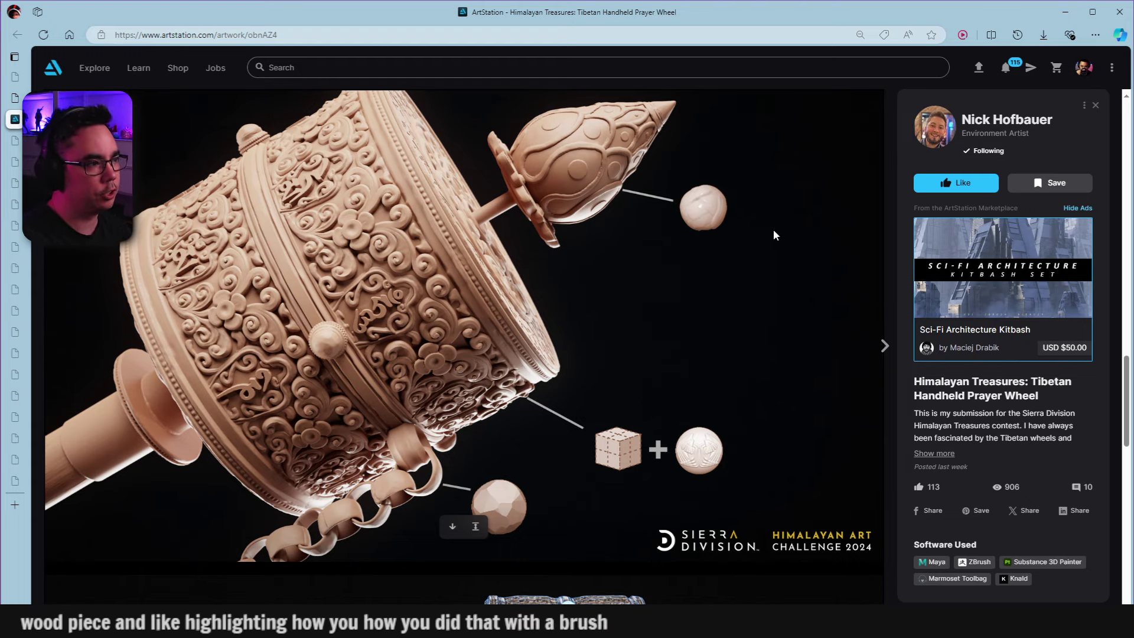
{"action": "scroll", "coordinate": [660, 271], "scroll_direction": "down", "scroll_amount": 8}
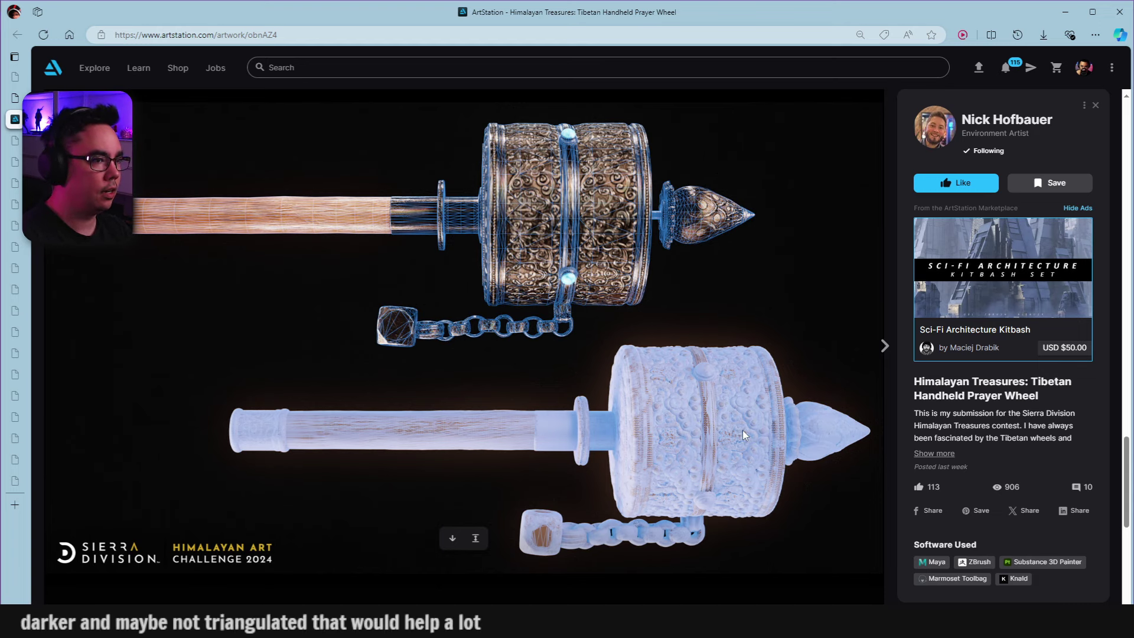
Go back to the close-up beauty renders and examine how the chain hangs there and in the clay render
{"action": "scroll", "coordinate": [742, 430], "scroll_direction": "up", "scroll_amount": 1}
{"action": "scroll", "coordinate": [742, 429], "scroll_direction": "up", "scroll_amount": 15}
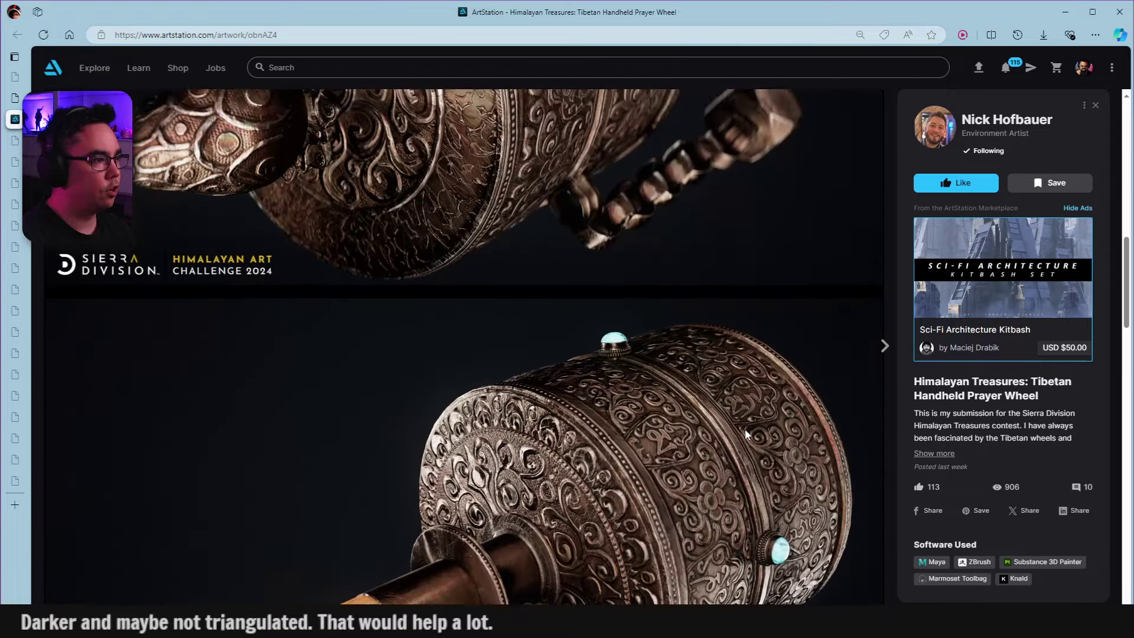
{"action": "scroll", "coordinate": [746, 427], "scroll_direction": "up", "scroll_amount": 5}
{"action": "scroll", "coordinate": [750, 426], "scroll_direction": "down", "scroll_amount": 8}
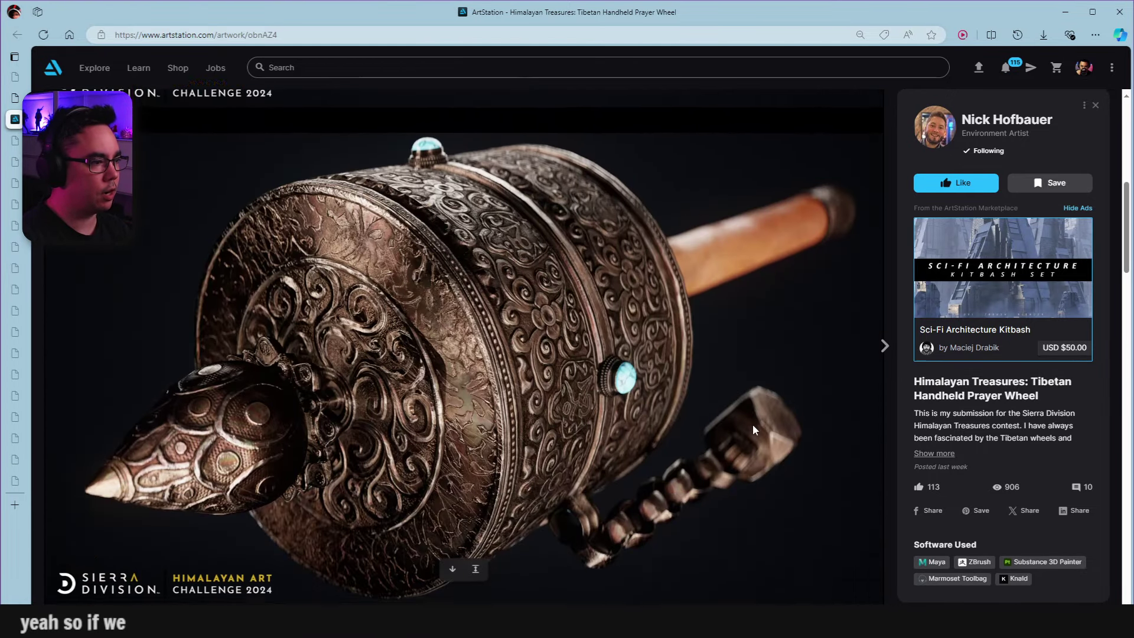
{"action": "scroll", "coordinate": [532, 321], "scroll_direction": "down", "scroll_amount": 5}
{"action": "scroll", "coordinate": [556, 303], "scroll_direction": "up", "scroll_amount": 2}
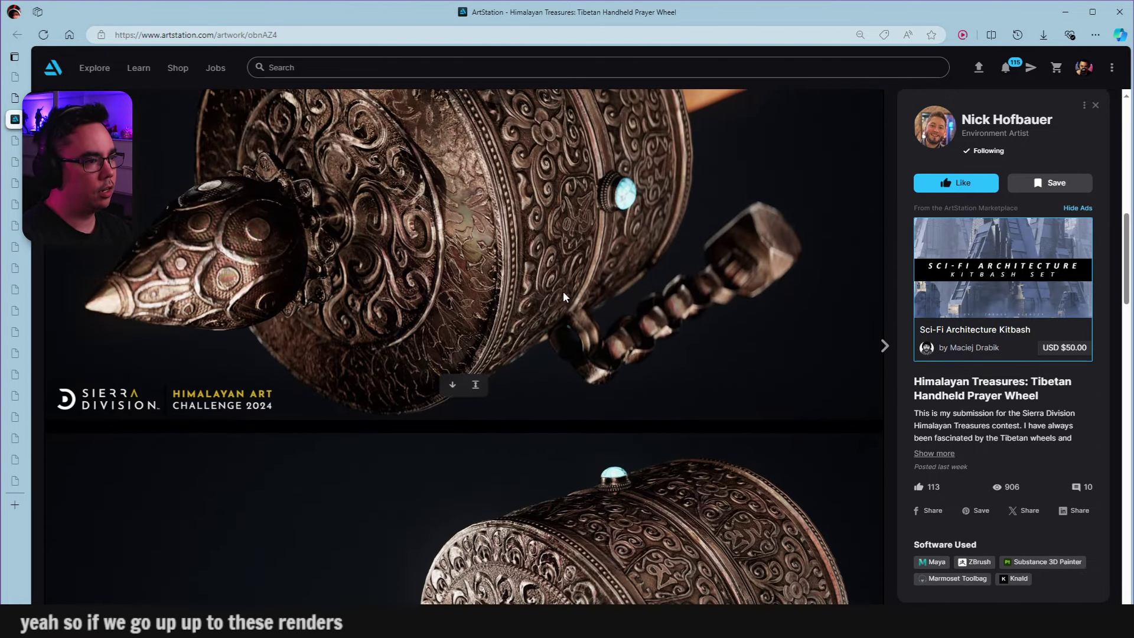
{"action": "scroll", "coordinate": [563, 292], "scroll_direction": "down", "scroll_amount": 8}
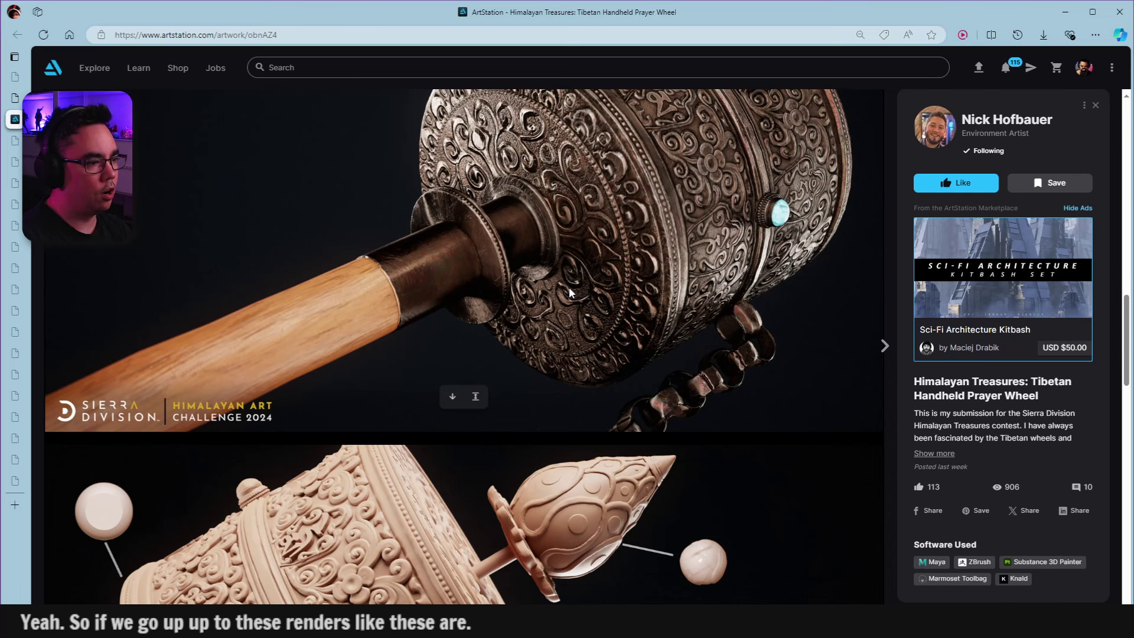
{"action": "scroll", "coordinate": [569, 285], "scroll_direction": "down", "scroll_amount": 2}
{"action": "scroll", "coordinate": [680, 280], "scroll_direction": "down", "scroll_amount": 5}
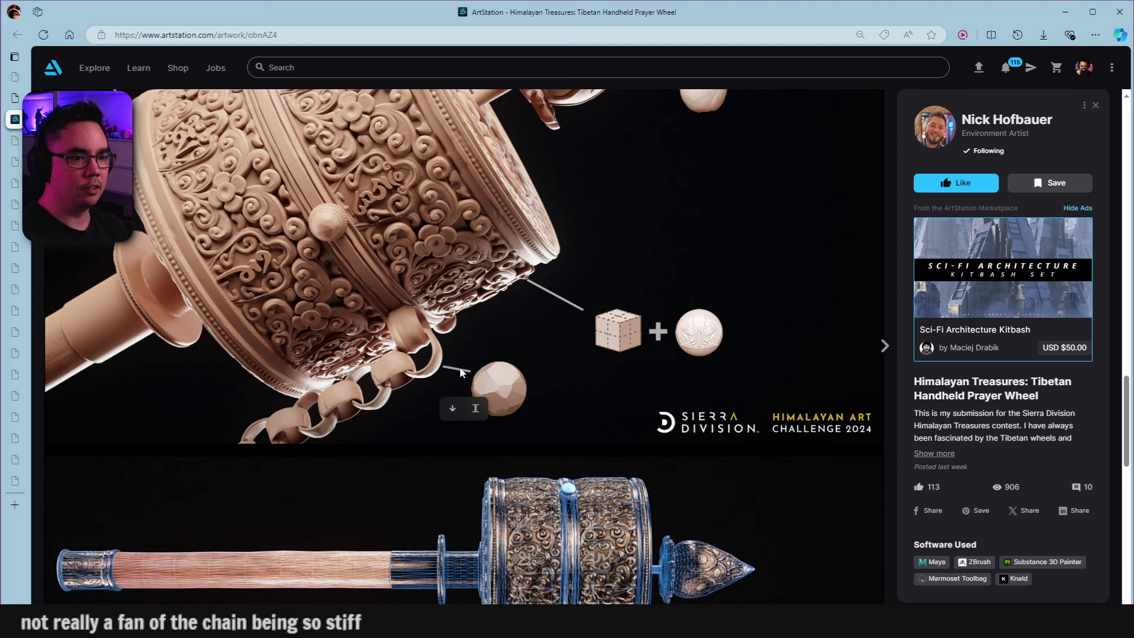
{"action": "scroll", "coordinate": [460, 368], "scroll_direction": "up", "scroll_amount": 1}
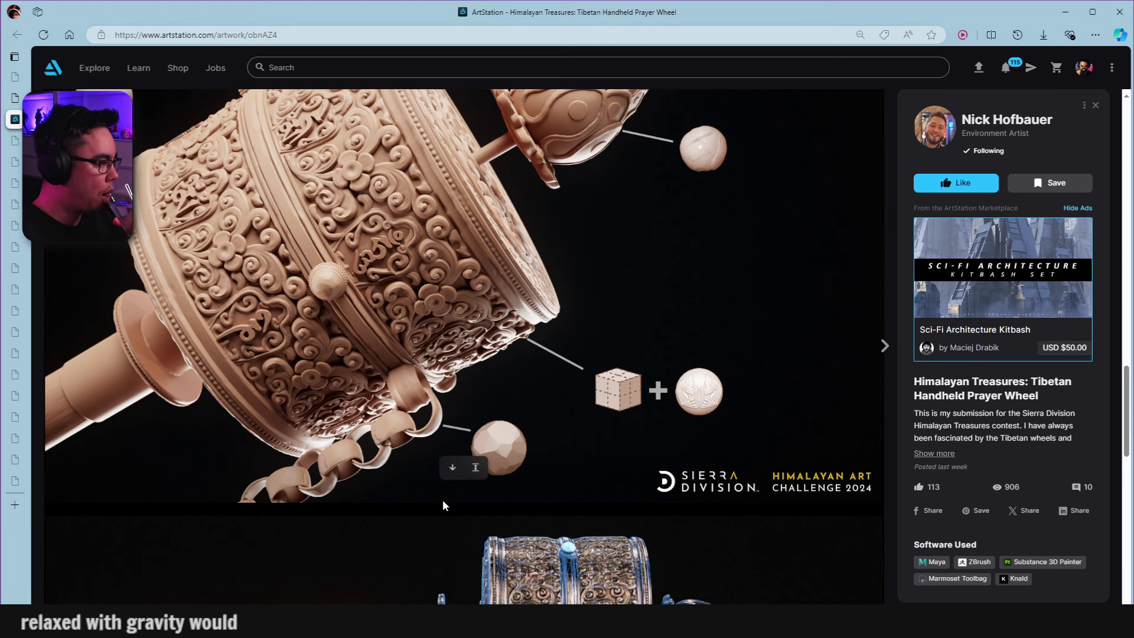
Examine the metal in the opening beauty renders and compare it with the texture map breakdown image
{"action": "scroll", "coordinate": [484, 440], "scroll_direction": "up", "scroll_amount": 4}
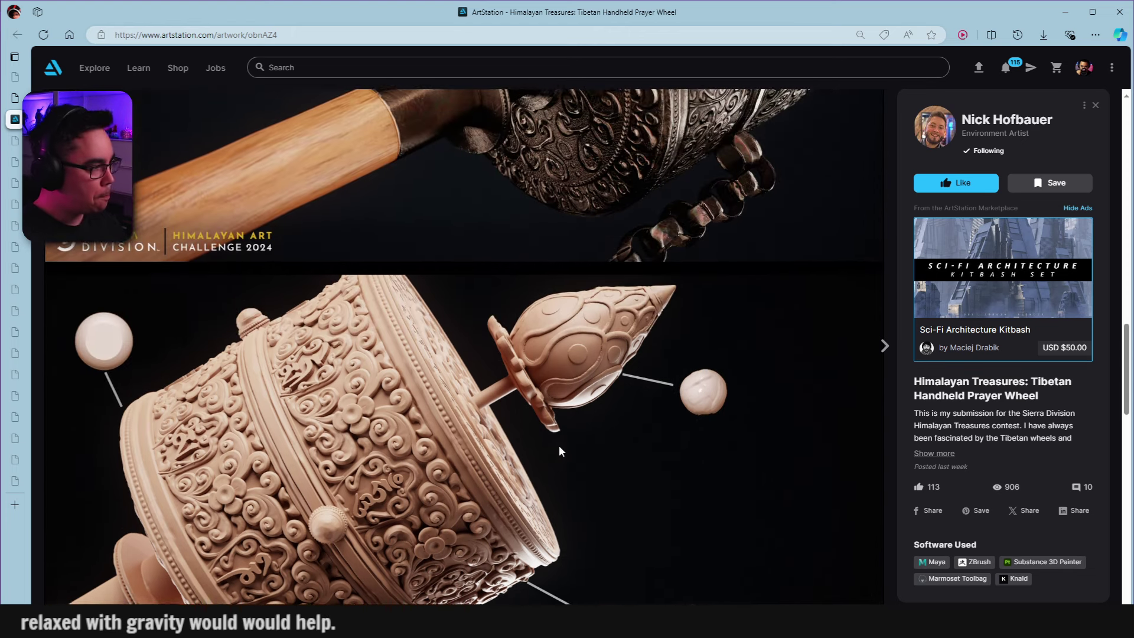
{"action": "scroll", "coordinate": [561, 451], "scroll_direction": "up", "scroll_amount": 20}
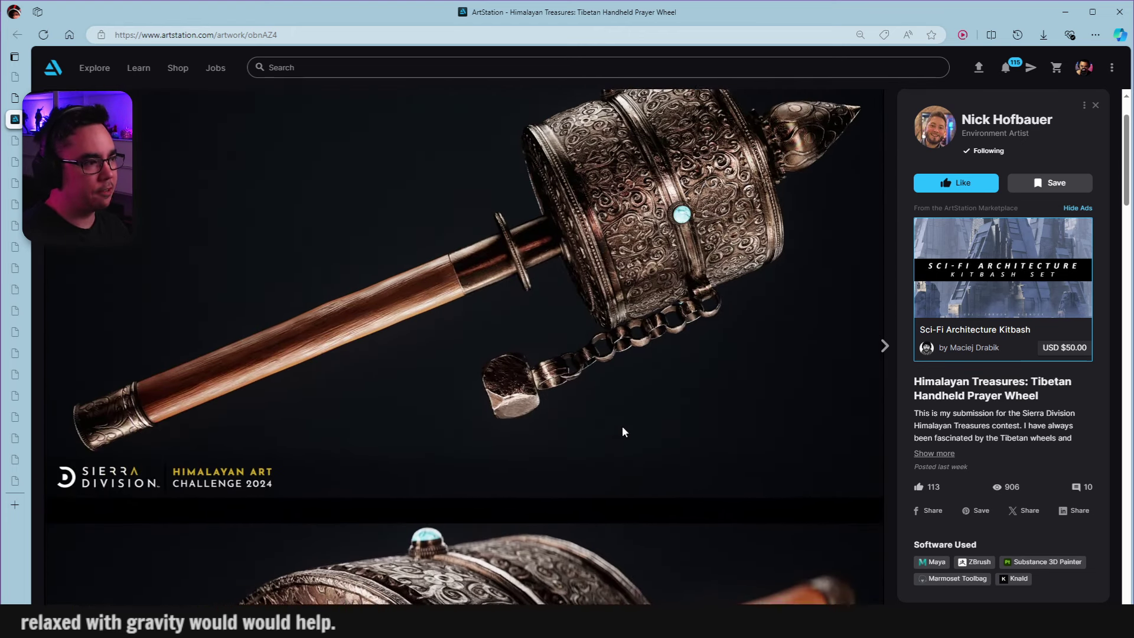
{"action": "scroll", "coordinate": [622, 426], "scroll_direction": "up", "scroll_amount": 1}
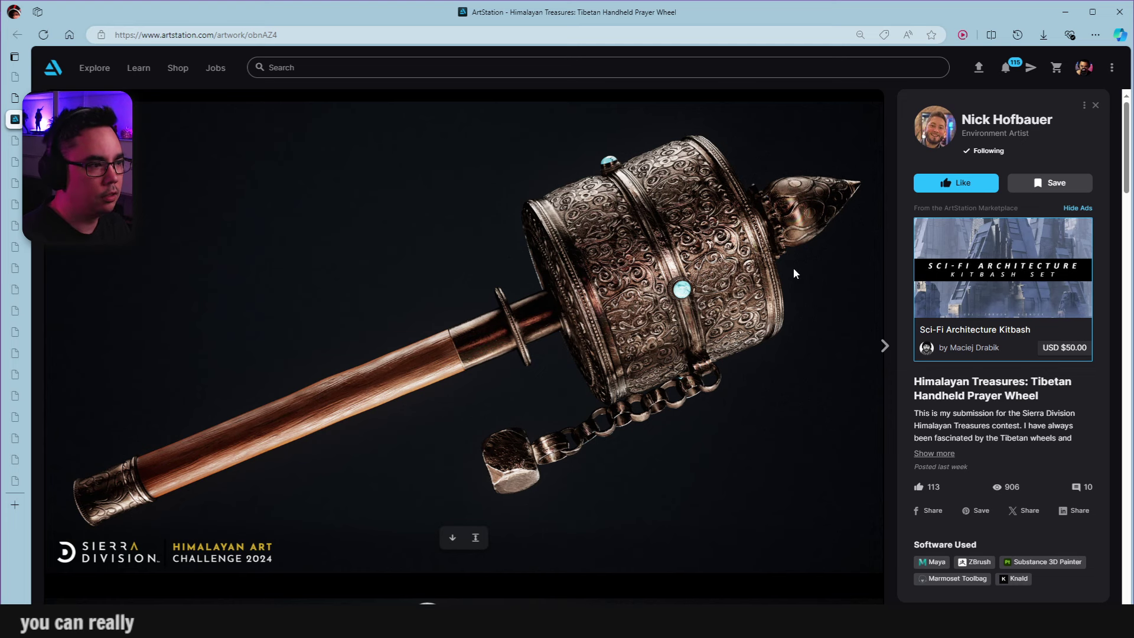
{"action": "scroll", "coordinate": [743, 272], "scroll_direction": "down", "scroll_amount": 5}
{"action": "scroll", "coordinate": [742, 273], "scroll_direction": "down", "scroll_amount": 4}
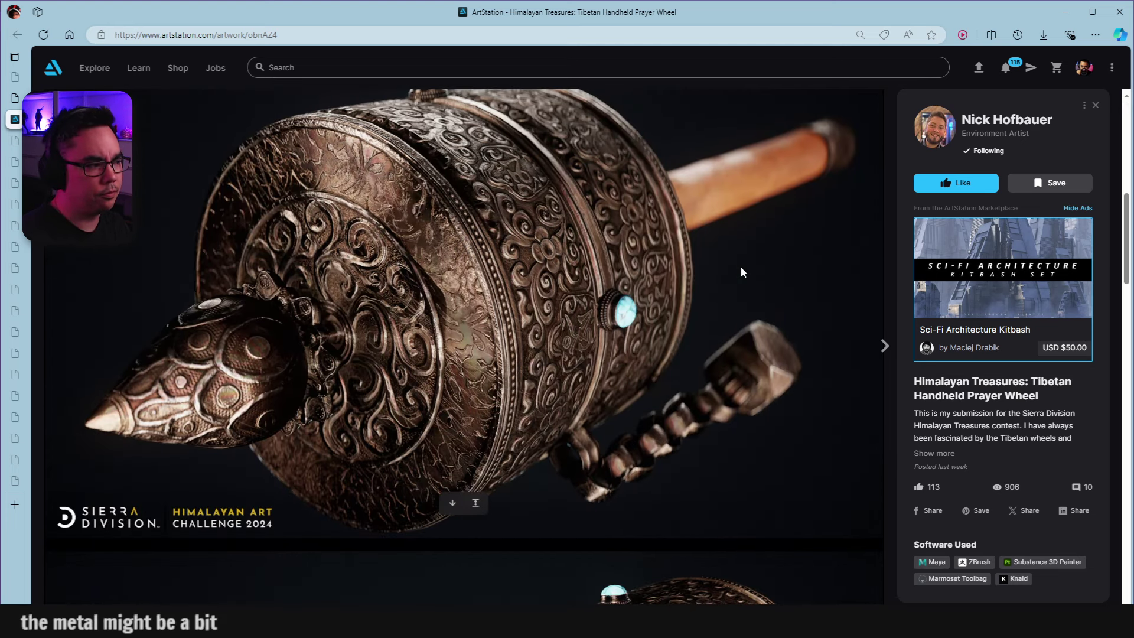
{"action": "scroll", "coordinate": [743, 272], "scroll_direction": "down", "scroll_amount": 8}
{"action": "scroll", "coordinate": [741, 271], "scroll_direction": "down", "scroll_amount": 20}
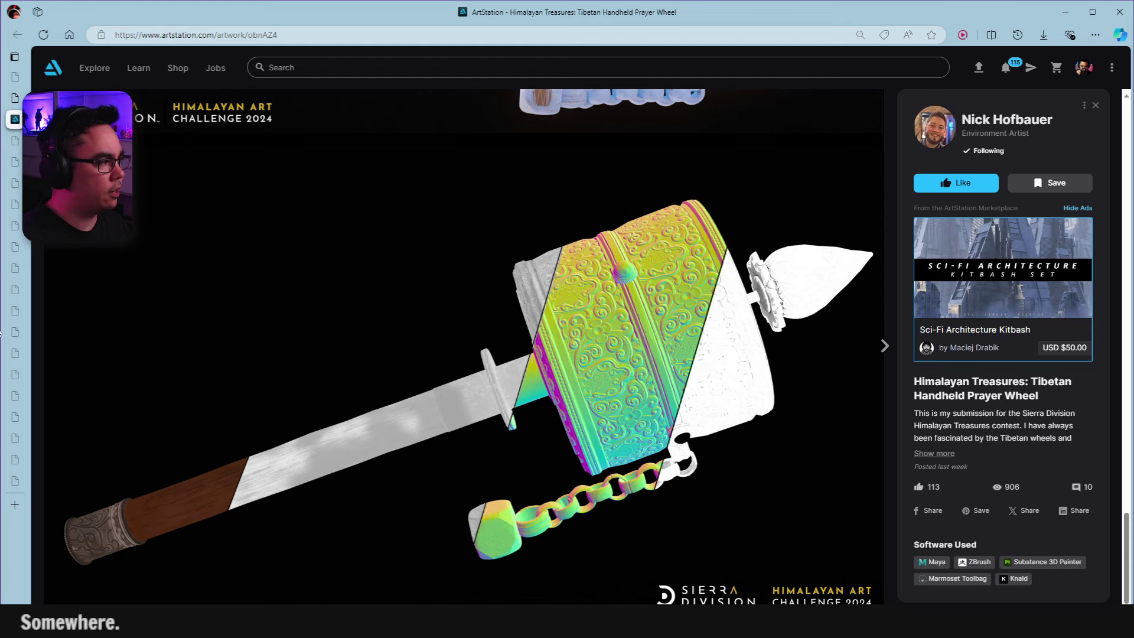
{"action": "scroll", "coordinate": [553, 381], "scroll_direction": "down", "scroll_amount": 7}
{"action": "scroll", "coordinate": [571, 372], "scroll_direction": "up", "scroll_amount": 1}
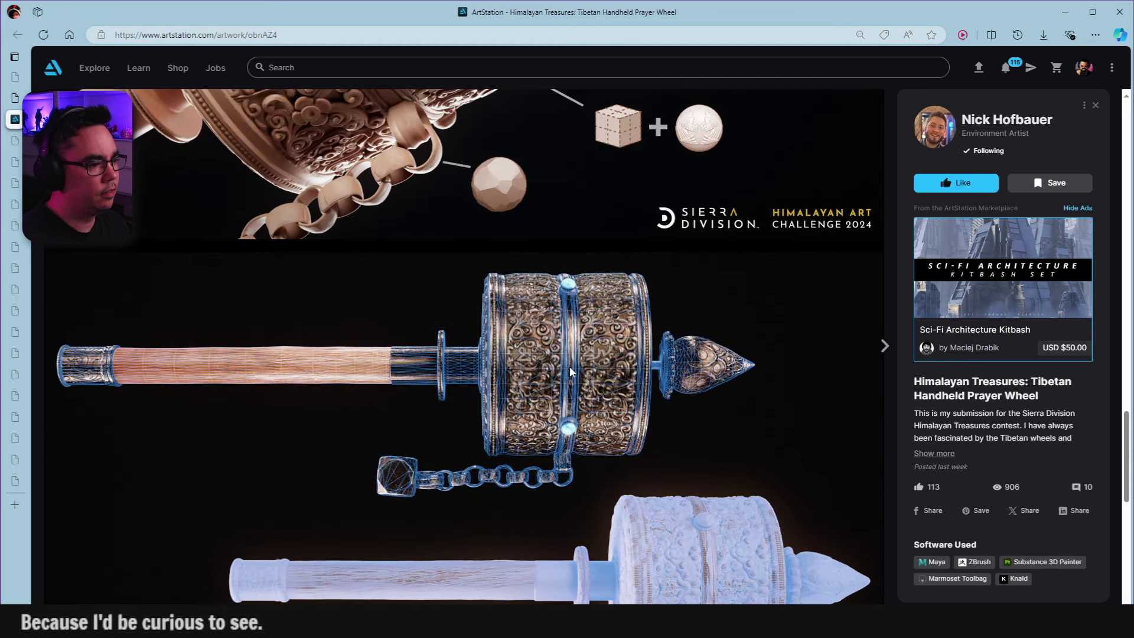
Compare the drum's ornament relief in the clay sculpt with the textured render of the handle side
{"action": "scroll", "coordinate": [573, 366], "scroll_direction": "up", "scroll_amount": 8}
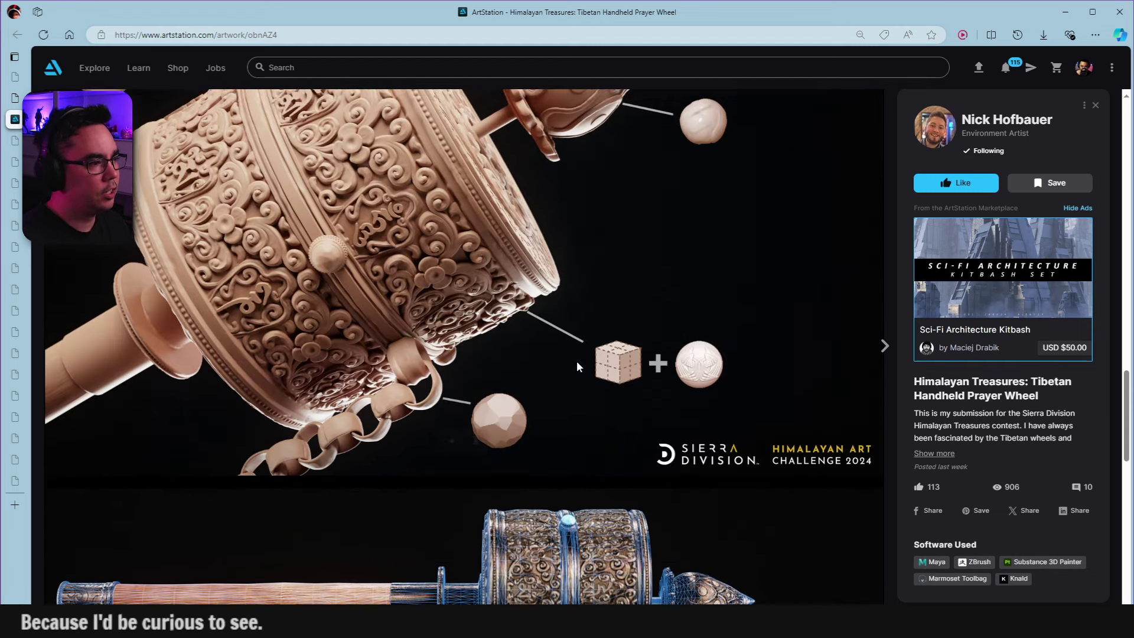
{"action": "scroll", "coordinate": [577, 360], "scroll_direction": "up", "scroll_amount": 2}
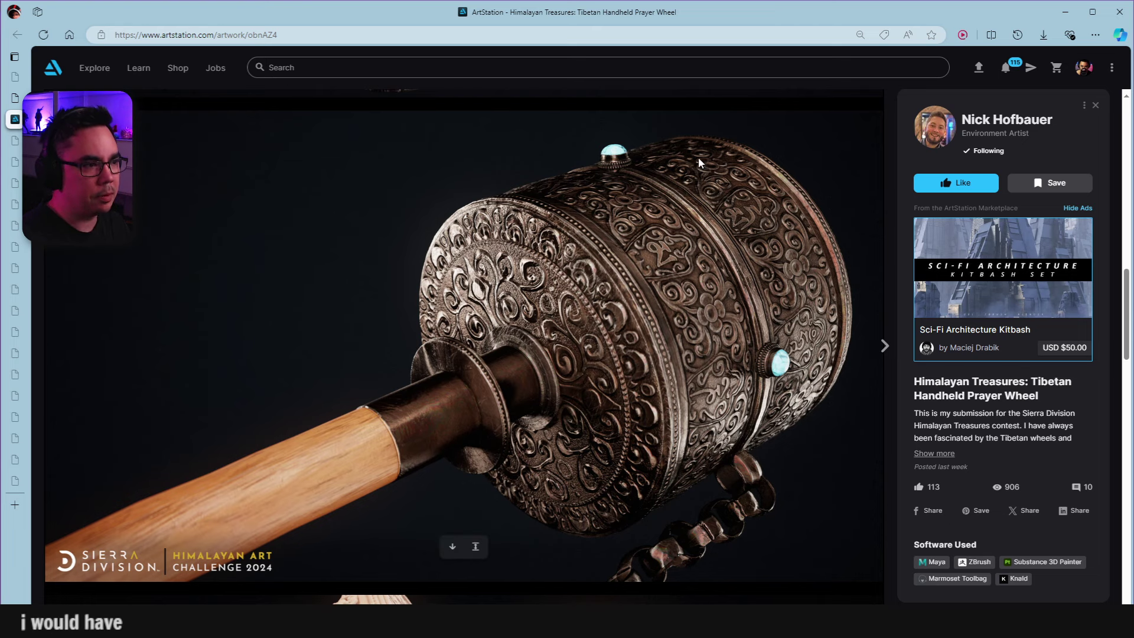
{"action": "scroll", "coordinate": [824, 296], "scroll_direction": "down", "scroll_amount": 2}
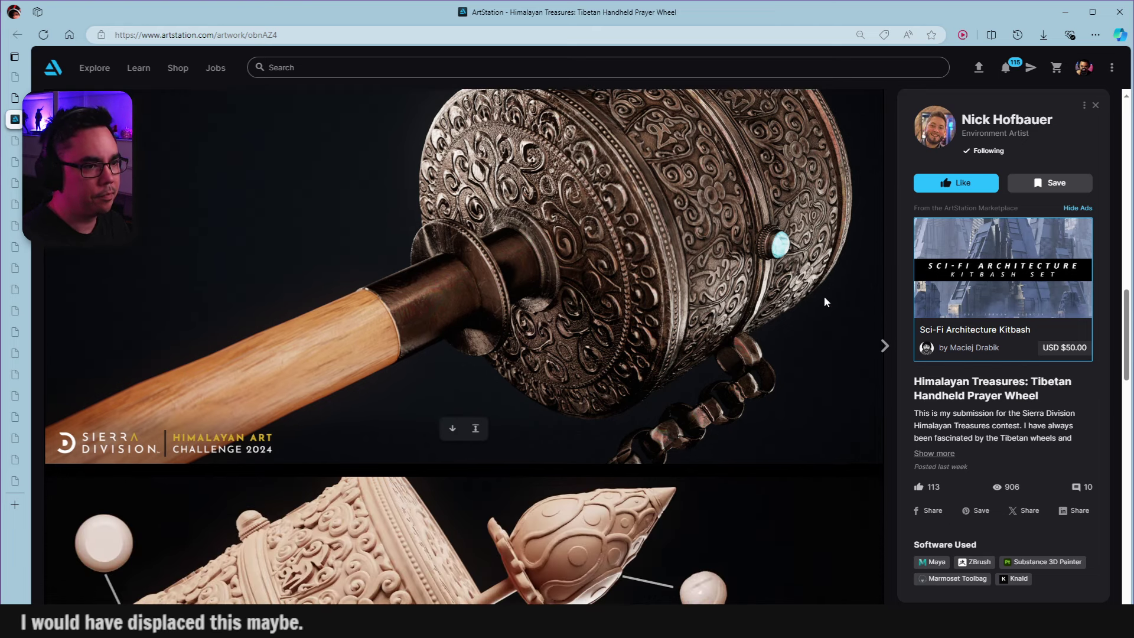
{"action": "scroll", "coordinate": [824, 295], "scroll_direction": "down", "scroll_amount": 4}
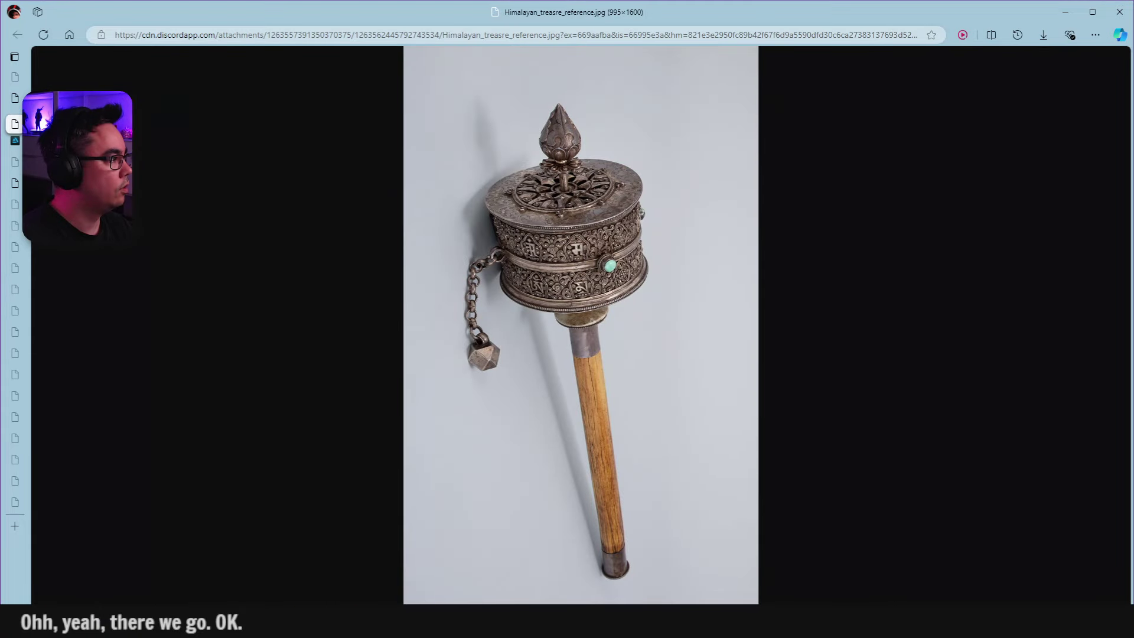
Enlarge the Himalayan_treasre_reference.jpg photo to 175% and examine the metal on the drum's lid and bands
{"action": "scroll", "coordinate": [583, 239], "scroll_direction": "up", "scroll_amount": 4}
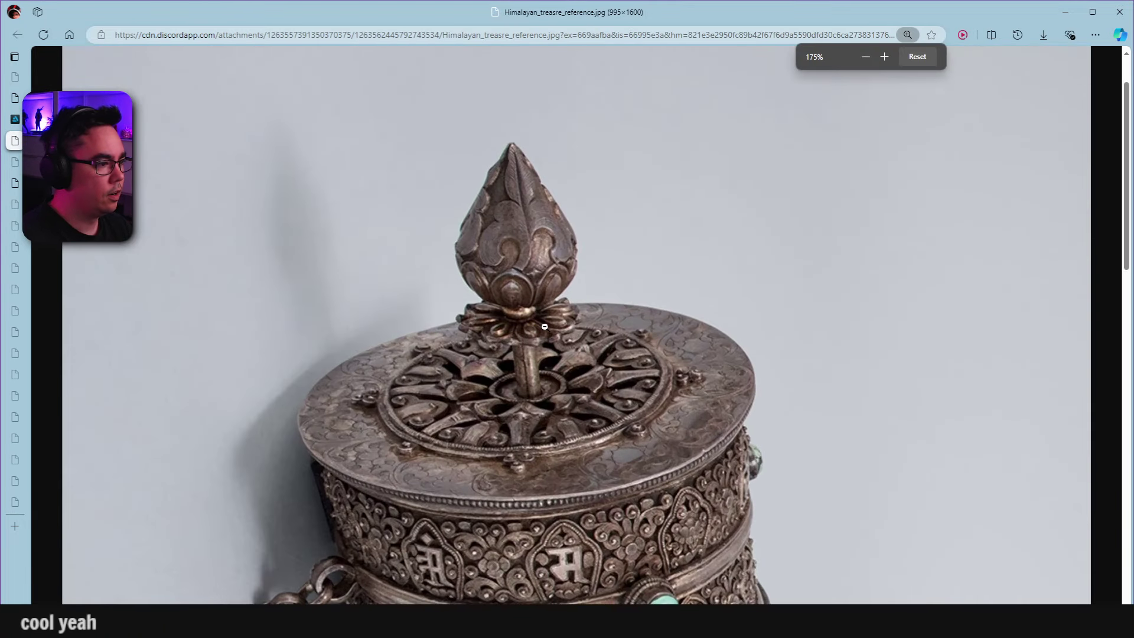
{"action": "scroll", "coordinate": [548, 408], "scroll_direction": "down", "scroll_amount": 3}
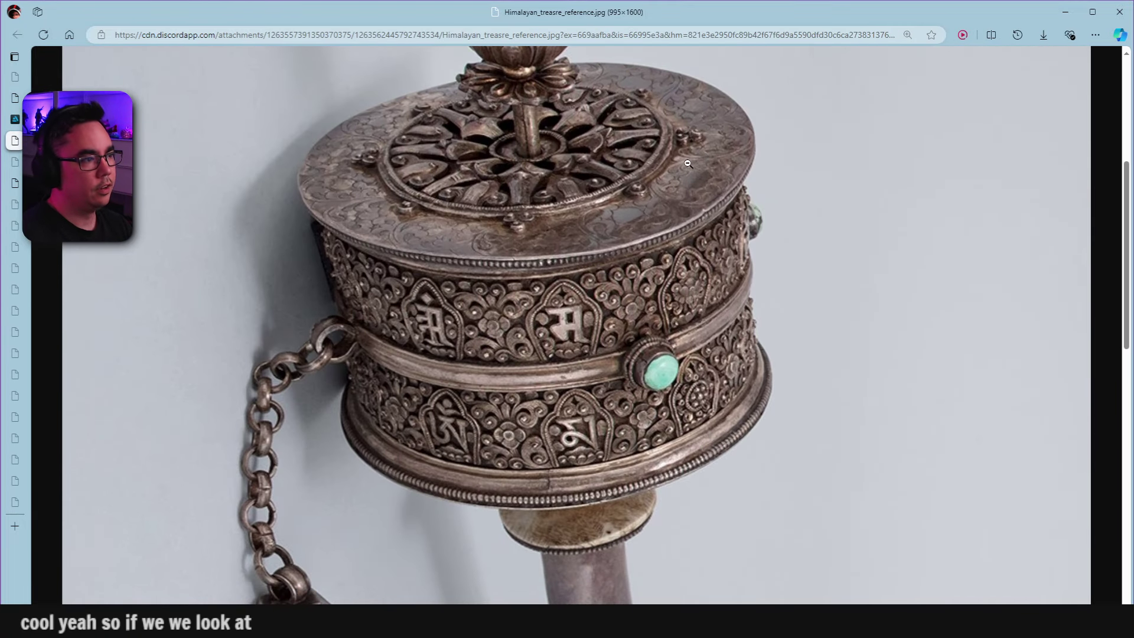
{"action": "scroll", "coordinate": [691, 229], "scroll_direction": "up", "scroll_amount": 1}
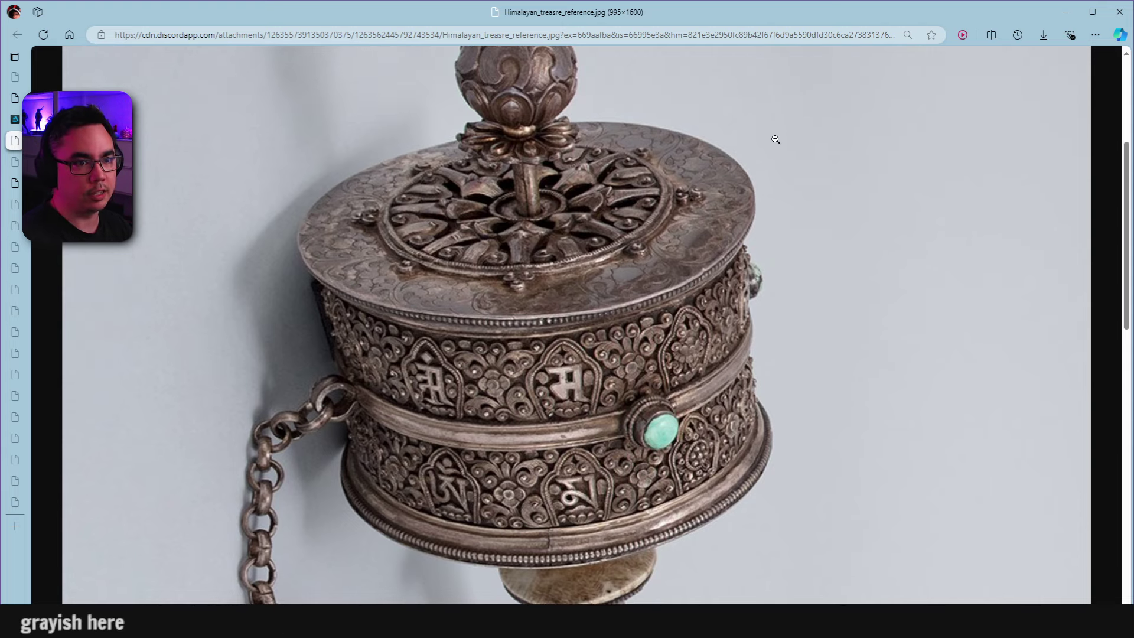
Compare the reflections on the ArtStation handle-side render with those on the reference photo's lid and finial
{"action": "key", "text": "ctrl+shift+Tab"}
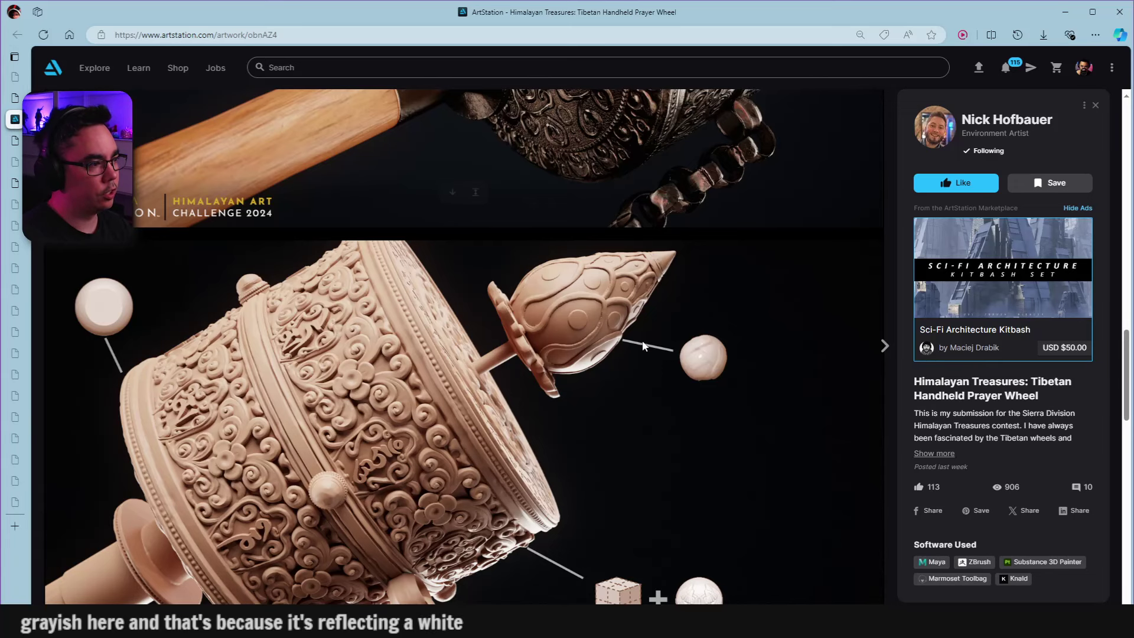
{"action": "scroll", "coordinate": [642, 338], "scroll_direction": "up", "scroll_amount": 5}
{"action": "scroll", "coordinate": [647, 277], "scroll_direction": "up", "scroll_amount": 2}
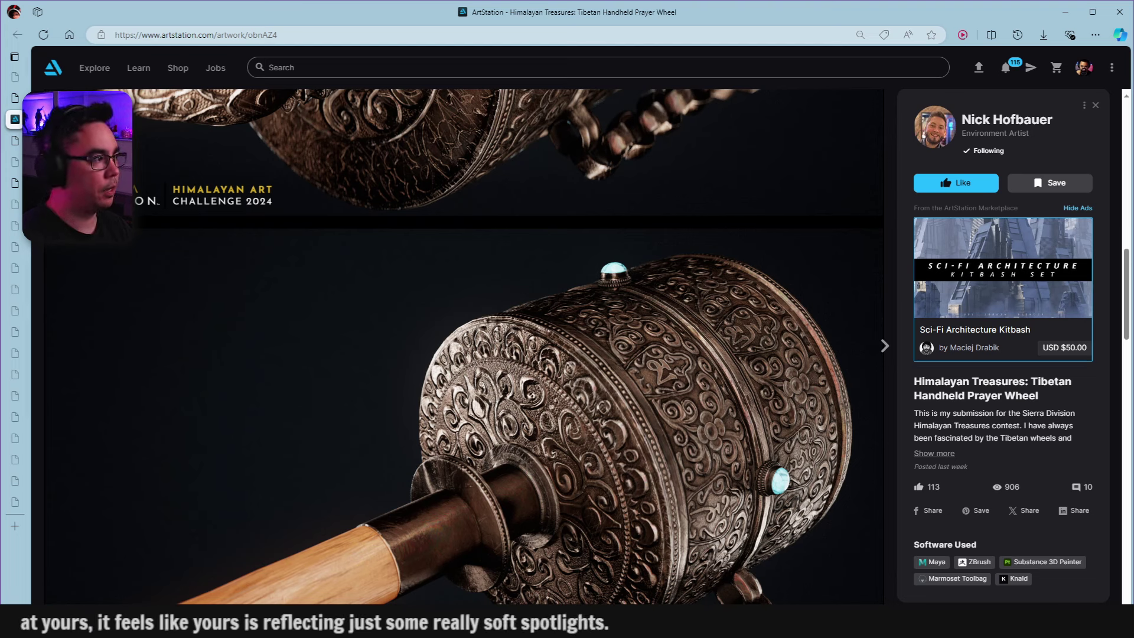
{"action": "mouse_move", "coordinate": [89, 177]}
{"action": "key", "text": "ctrl+Tab"}
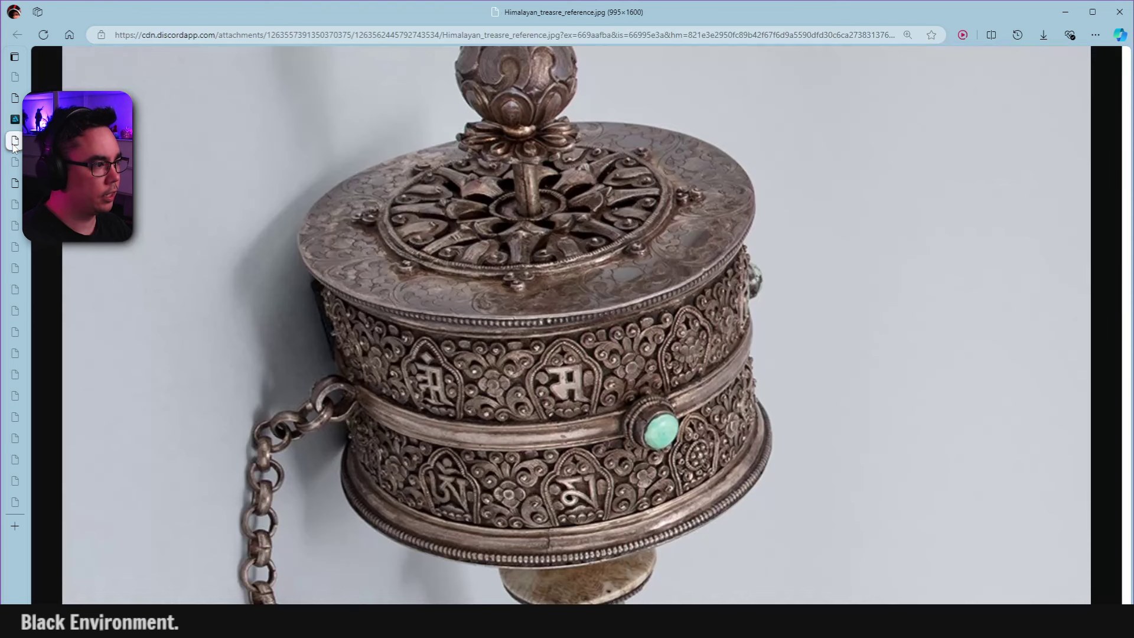
{"action": "scroll", "coordinate": [414, 271], "scroll_direction": "up", "scroll_amount": 3}
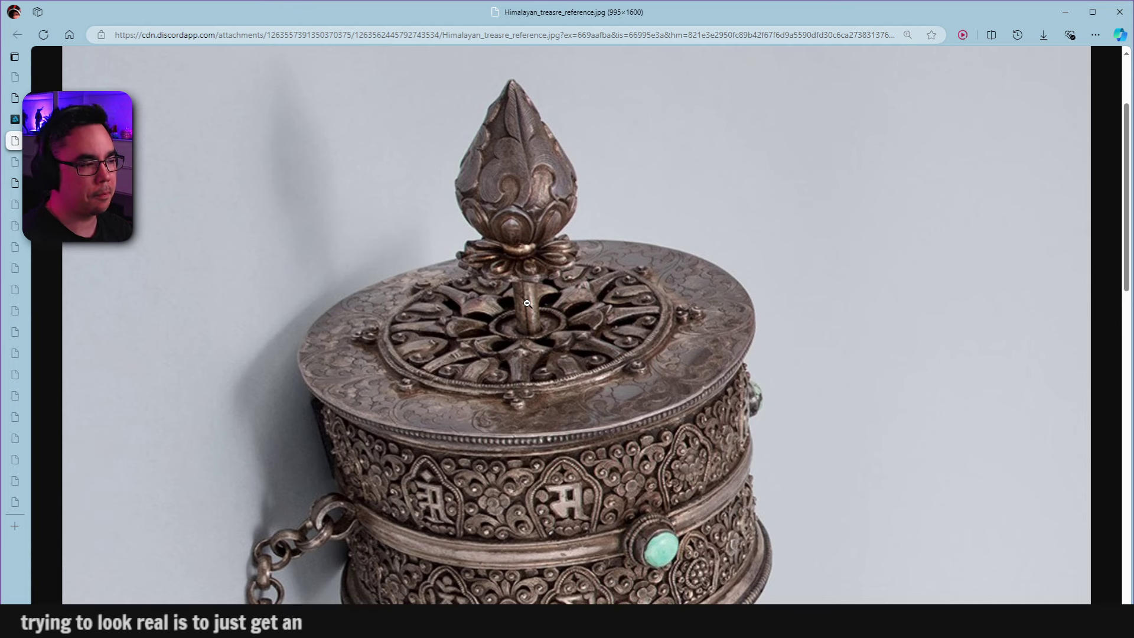
Return to the ArtStation artwork and review the metal's roughness in the handle-side render, continuing to the wireframe image
{"action": "left_click", "coordinate": [15, 118]}
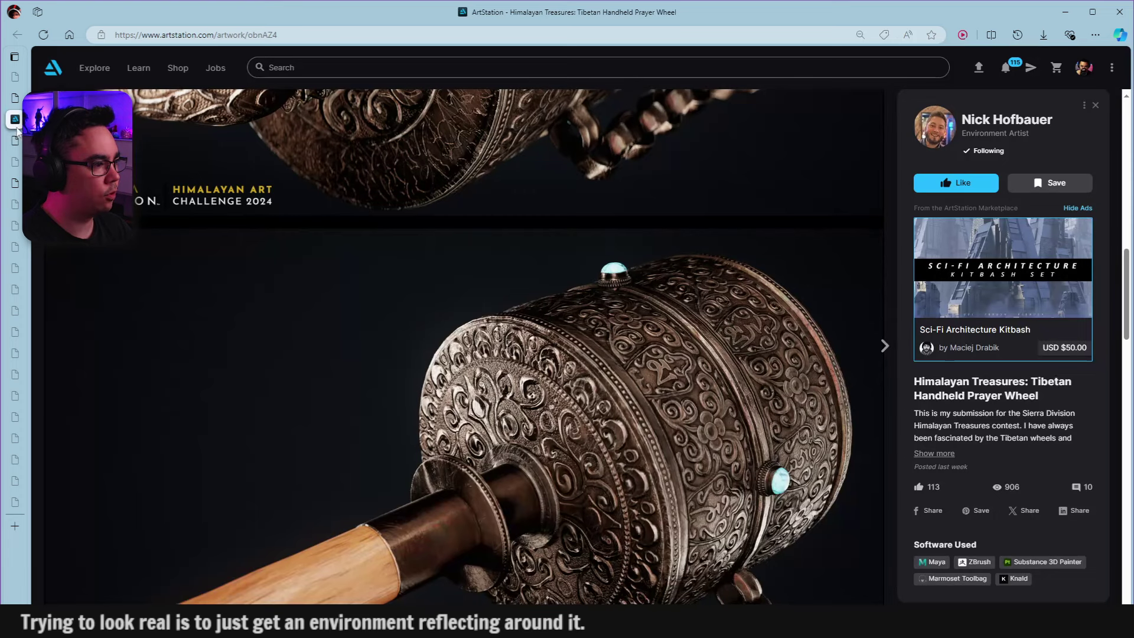
{"action": "scroll", "coordinate": [671, 300], "scroll_direction": "down", "scroll_amount": 5}
{"action": "scroll", "coordinate": [389, 313], "scroll_direction": "down", "scroll_amount": 1}
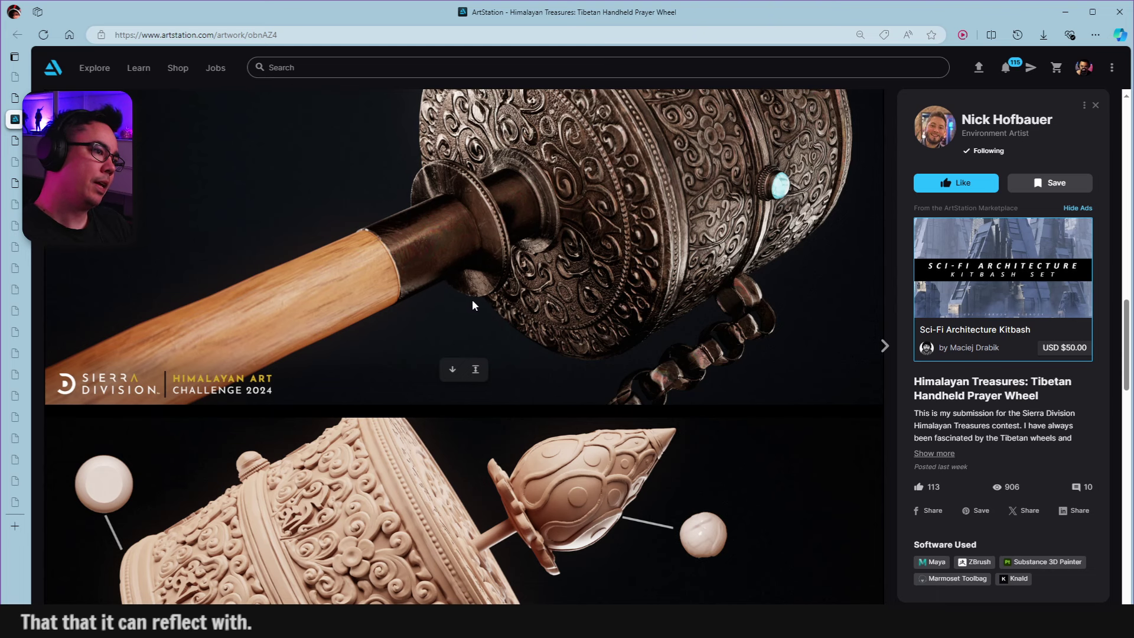
{"action": "scroll", "coordinate": [473, 300], "scroll_direction": "down", "scroll_amount": 5}
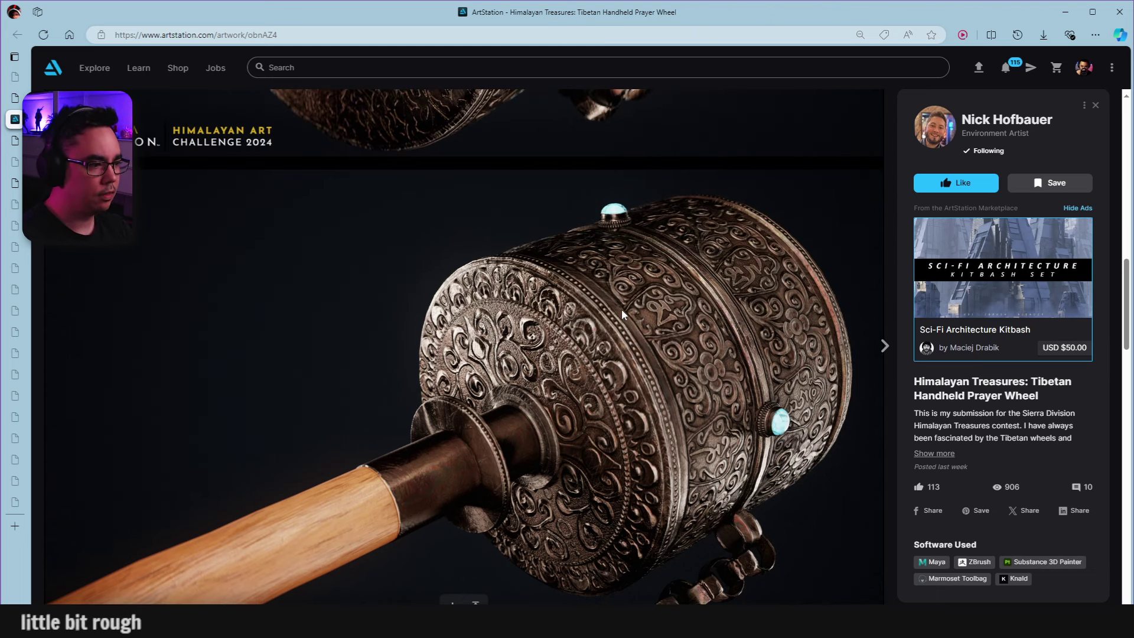
{"action": "scroll", "coordinate": [622, 308], "scroll_direction": "down", "scroll_amount": 10}
{"action": "scroll", "coordinate": [633, 307], "scroll_direction": "down", "scroll_amount": 3}
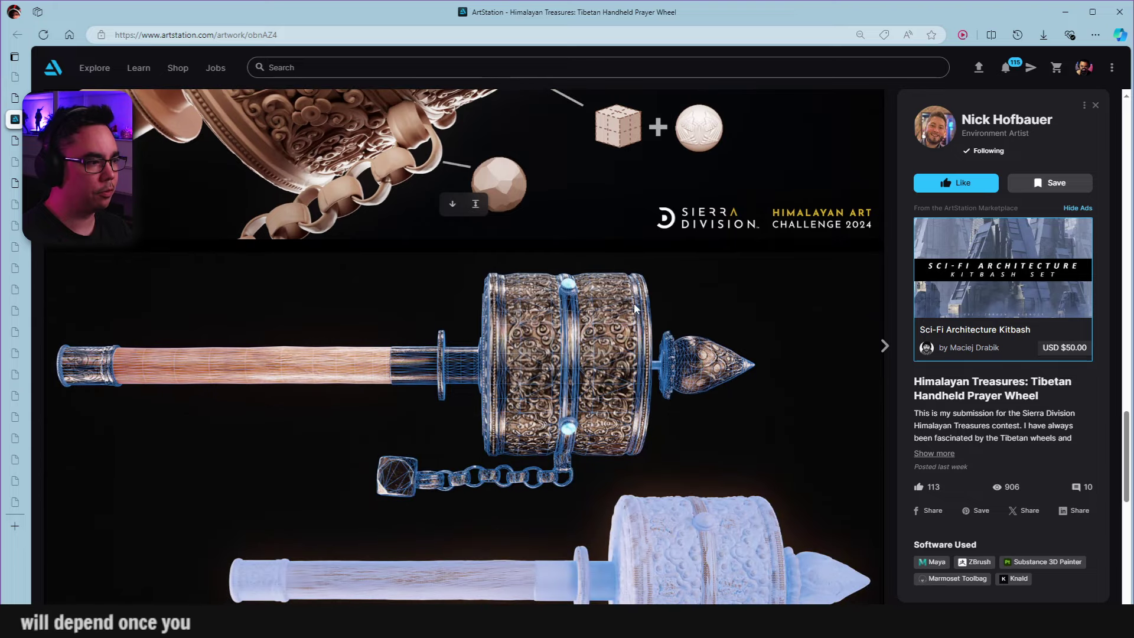
{"action": "scroll", "coordinate": [571, 295], "scroll_direction": "down", "scroll_amount": 3}
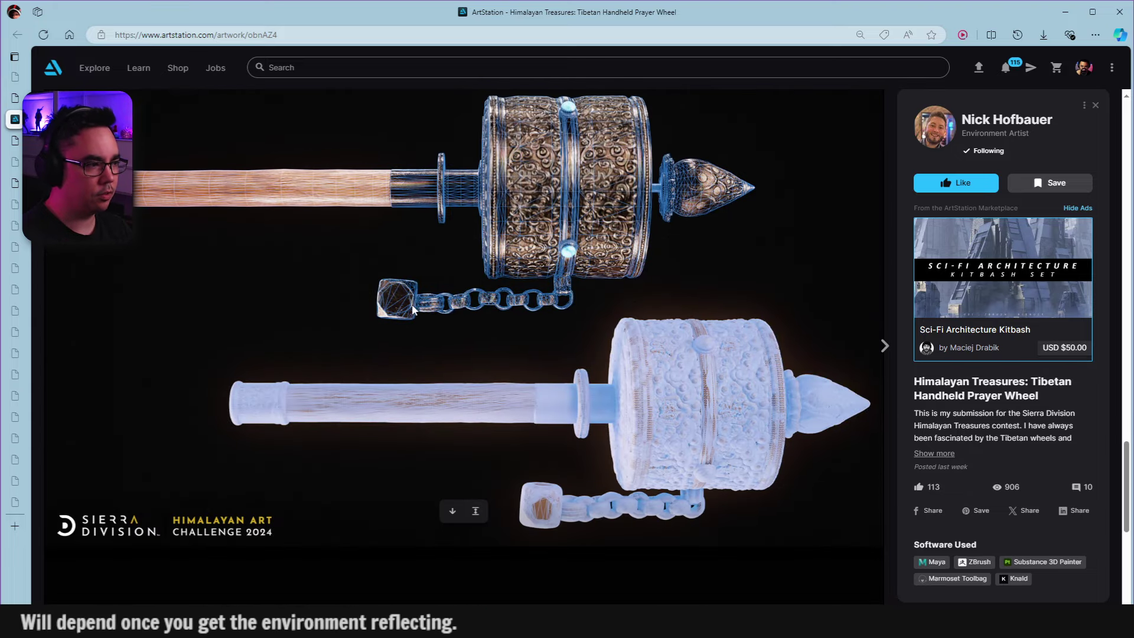
Review the chain's hang and the metal's micro details across the textured ArtStation renders, from the opening image to the handle-side view
{"action": "scroll", "coordinate": [562, 207], "scroll_direction": "up", "scroll_amount": 10}
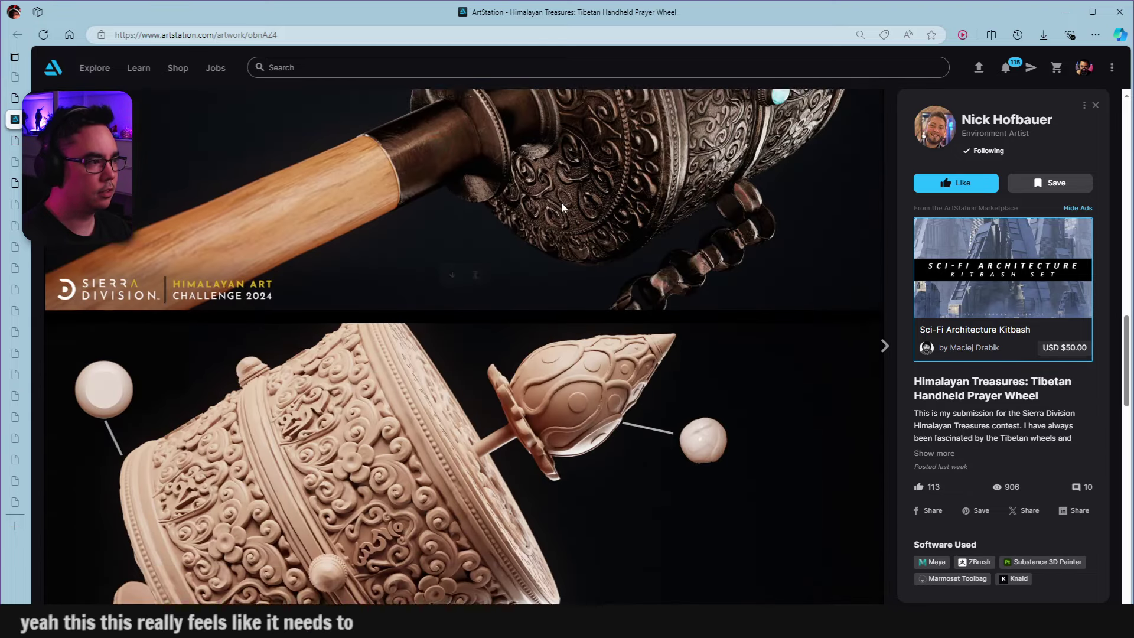
{"action": "scroll", "coordinate": [562, 207], "scroll_direction": "up", "scroll_amount": 15}
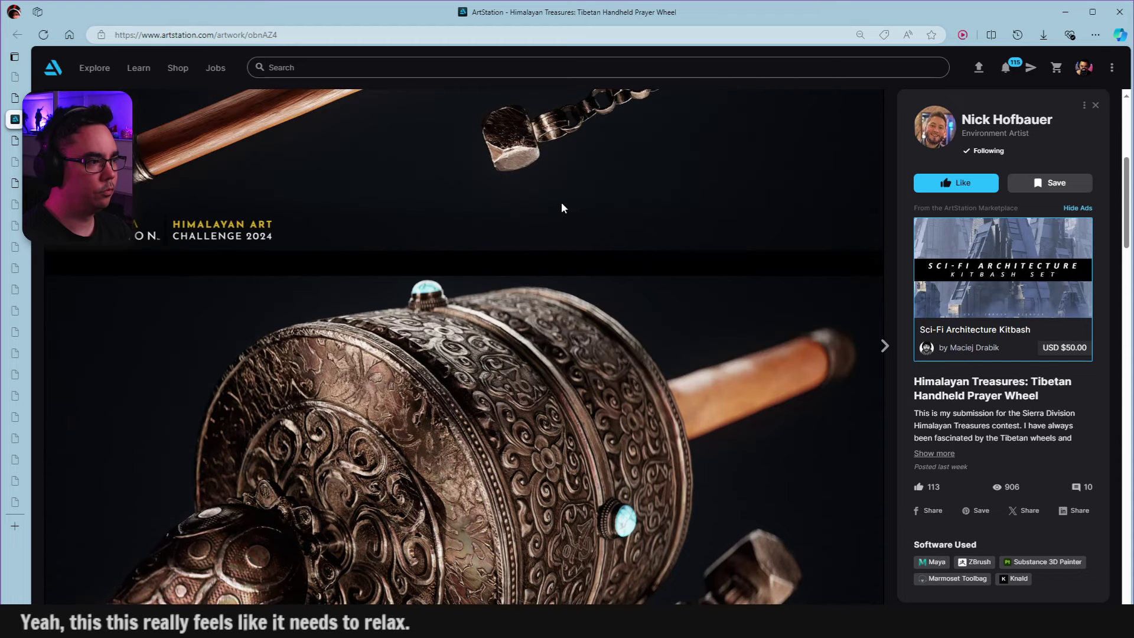
{"action": "scroll", "coordinate": [562, 204], "scroll_direction": "down", "scroll_amount": 3}
{"action": "scroll", "coordinate": [562, 204], "scroll_direction": "up", "scroll_amount": 3}
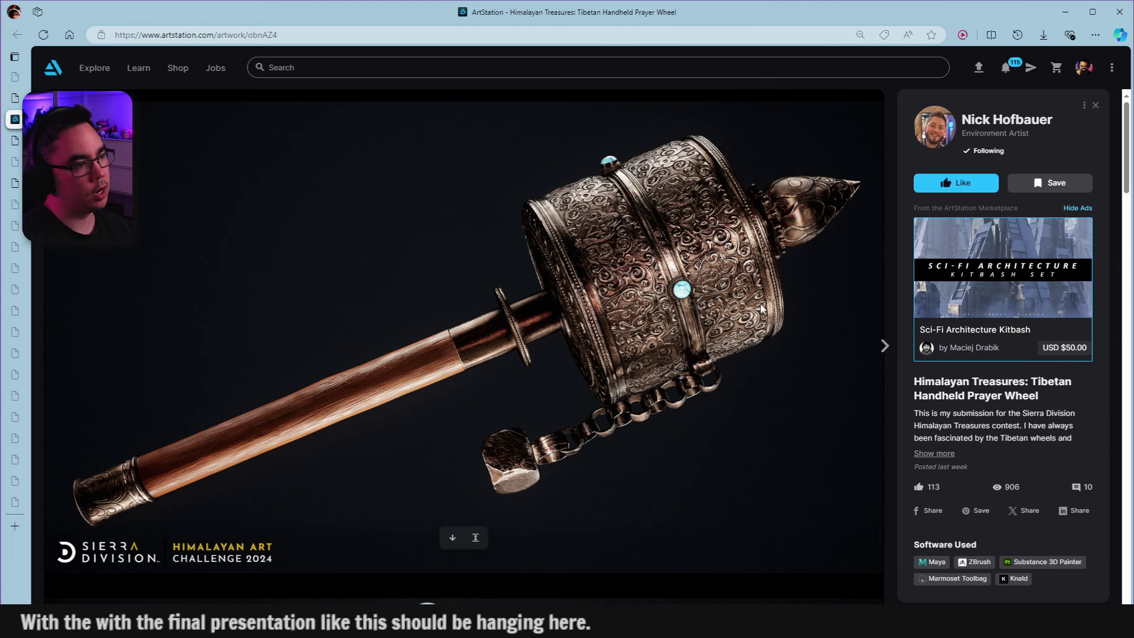
{"action": "scroll", "coordinate": [693, 407], "scroll_direction": "down", "scroll_amount": 6}
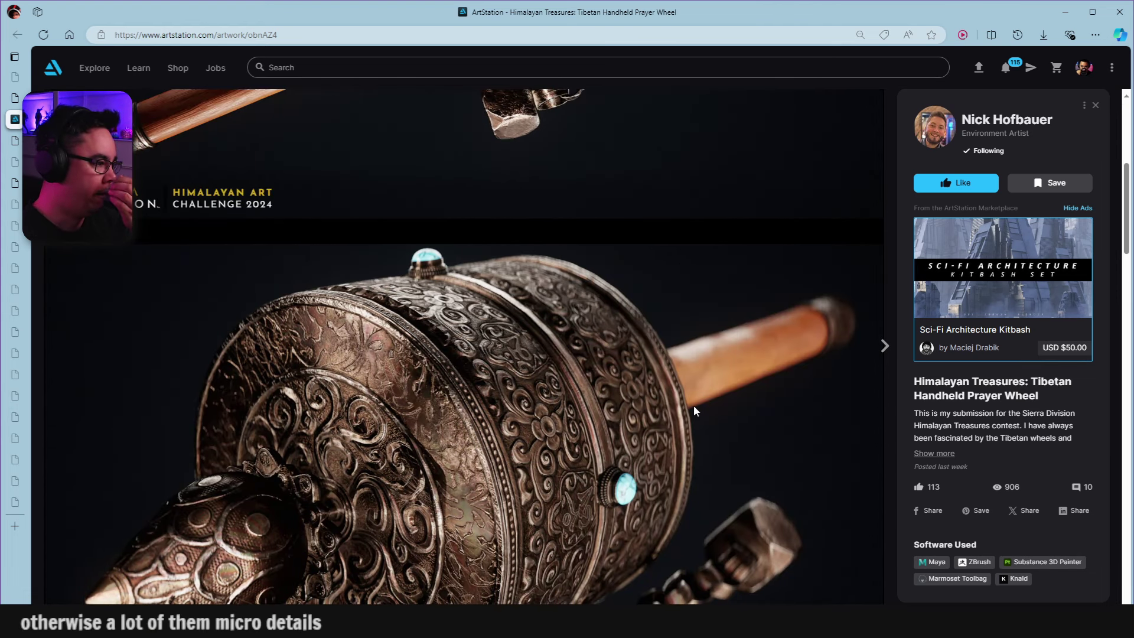
{"action": "scroll", "coordinate": [564, 372], "scroll_direction": "up", "scroll_amount": 6}
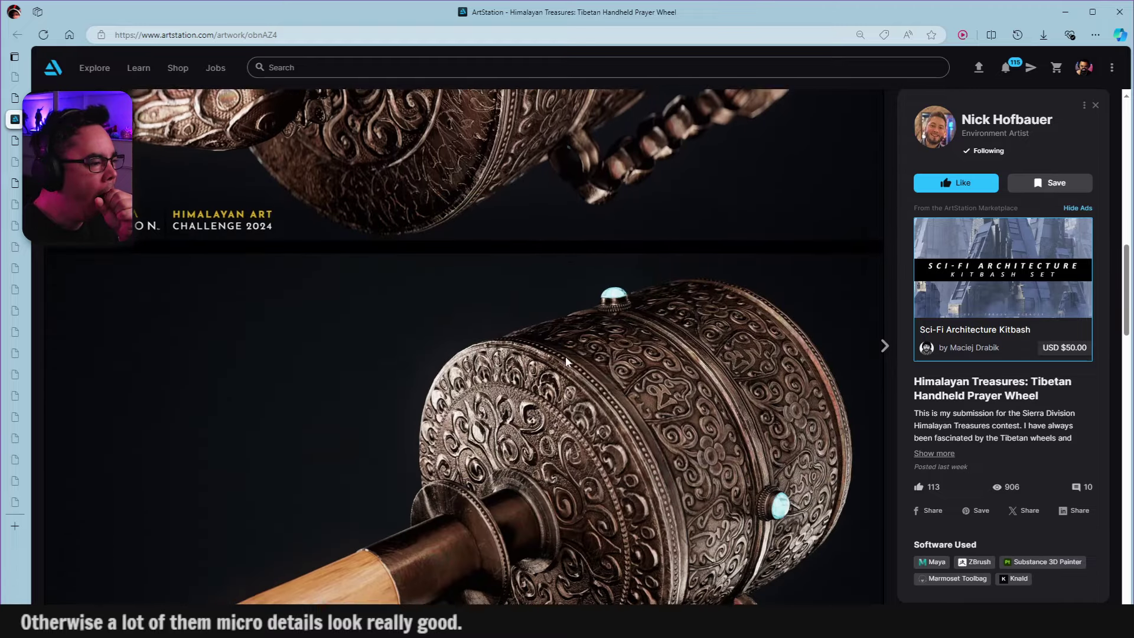
{"action": "scroll", "coordinate": [572, 358], "scroll_direction": "down", "scroll_amount": 3}
{"action": "scroll", "coordinate": [476, 332], "scroll_direction": "up", "scroll_amount": 1}
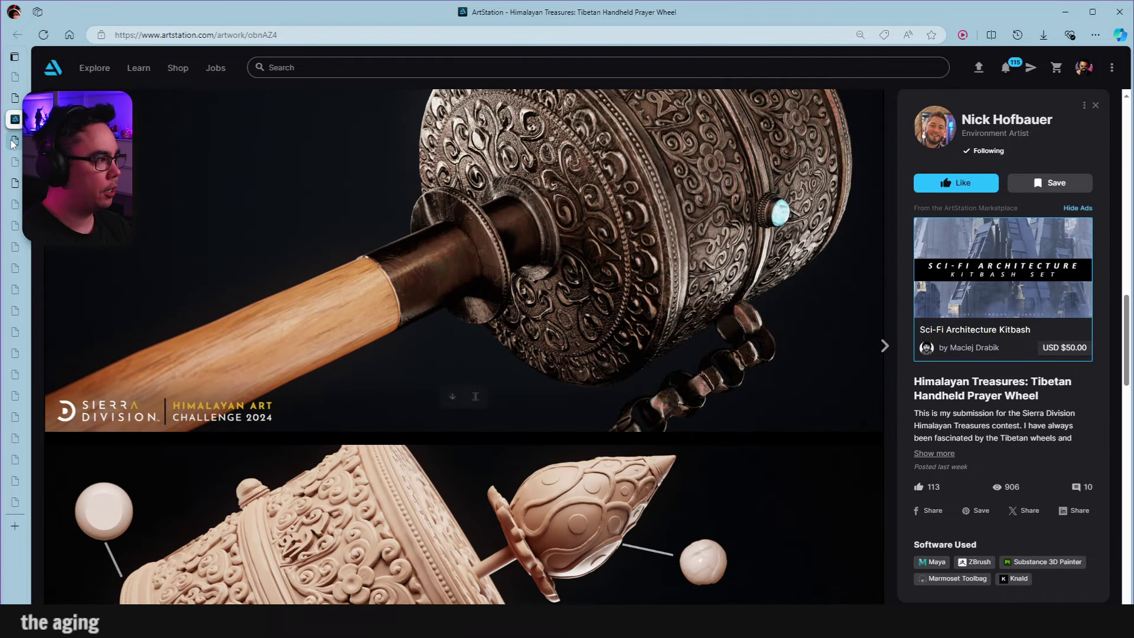
Examine the wooden handle's aging, grain and cracks along its full length in the Himalayan_treasre_reference.jpg photo
{"action": "key", "text": "ctrl+Tab"}
{"action": "scroll", "coordinate": [422, 380], "scroll_direction": "down", "scroll_amount": 7}
{"action": "scroll", "coordinate": [423, 379], "scroll_direction": "down", "scroll_amount": 5}
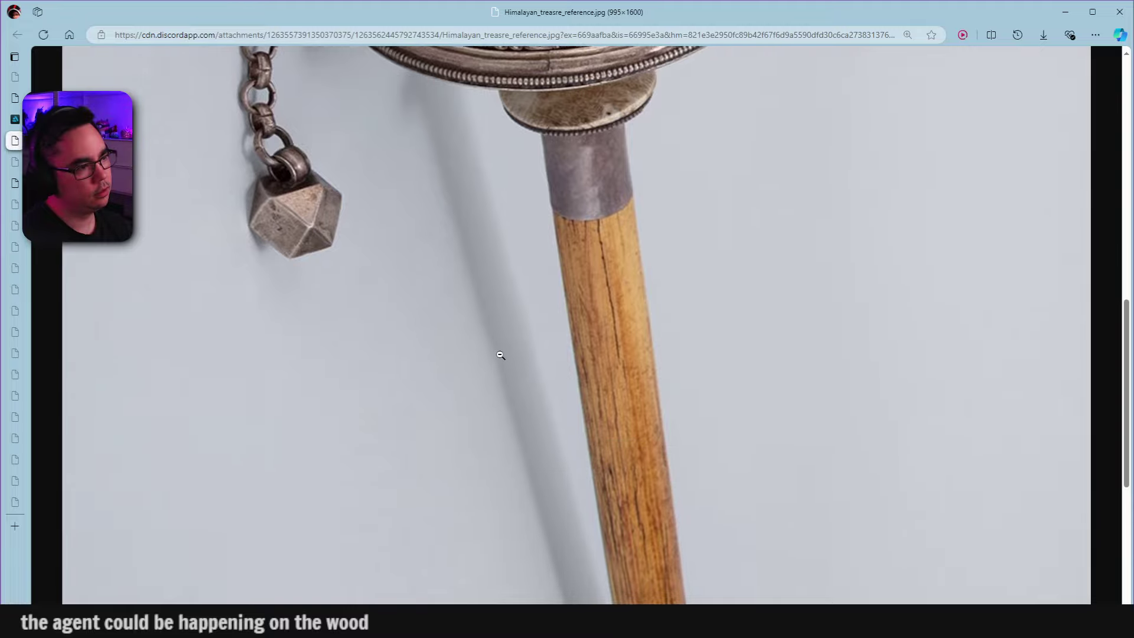
{"action": "scroll", "coordinate": [465, 331], "scroll_direction": "up", "scroll_amount": 2}
{"action": "scroll", "coordinate": [618, 307], "scroll_direction": "down", "scroll_amount": 5}
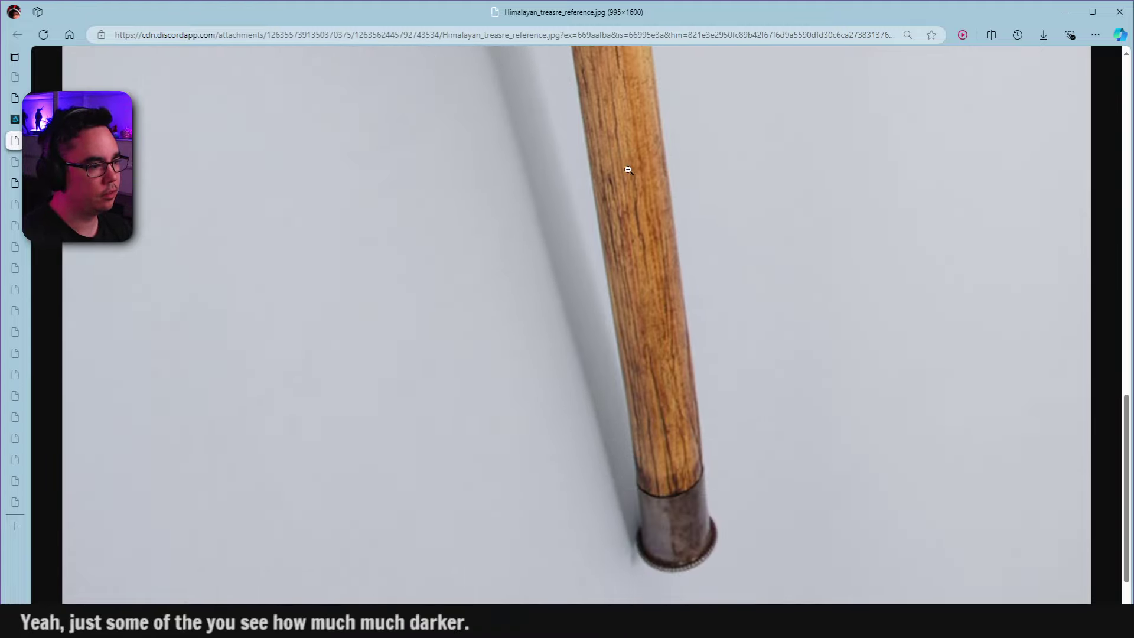
{"action": "scroll", "coordinate": [662, 366], "scroll_direction": "up", "scroll_amount": 5}
{"action": "scroll", "coordinate": [662, 350], "scroll_direction": "down", "scroll_amount": 5}
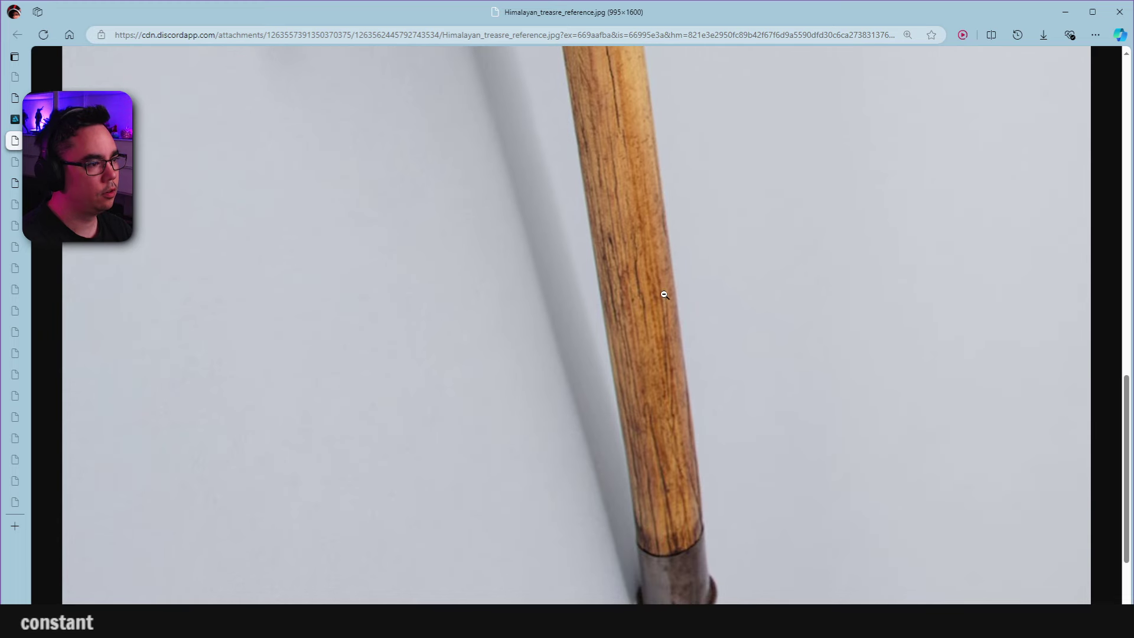
{"action": "scroll", "coordinate": [683, 331], "scroll_direction": "up", "scroll_amount": 5}
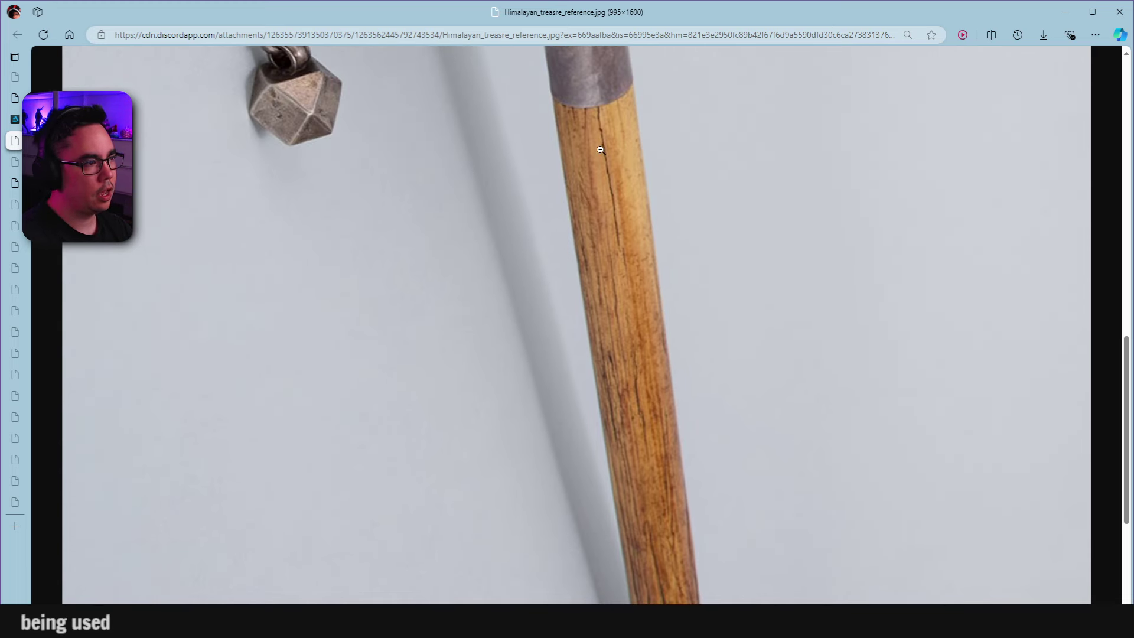
Return to the ArtStation artwork and check the wooden handle and the clay sculpt for surface wear and character
{"action": "key", "text": "ctrl+shift+Tab"}
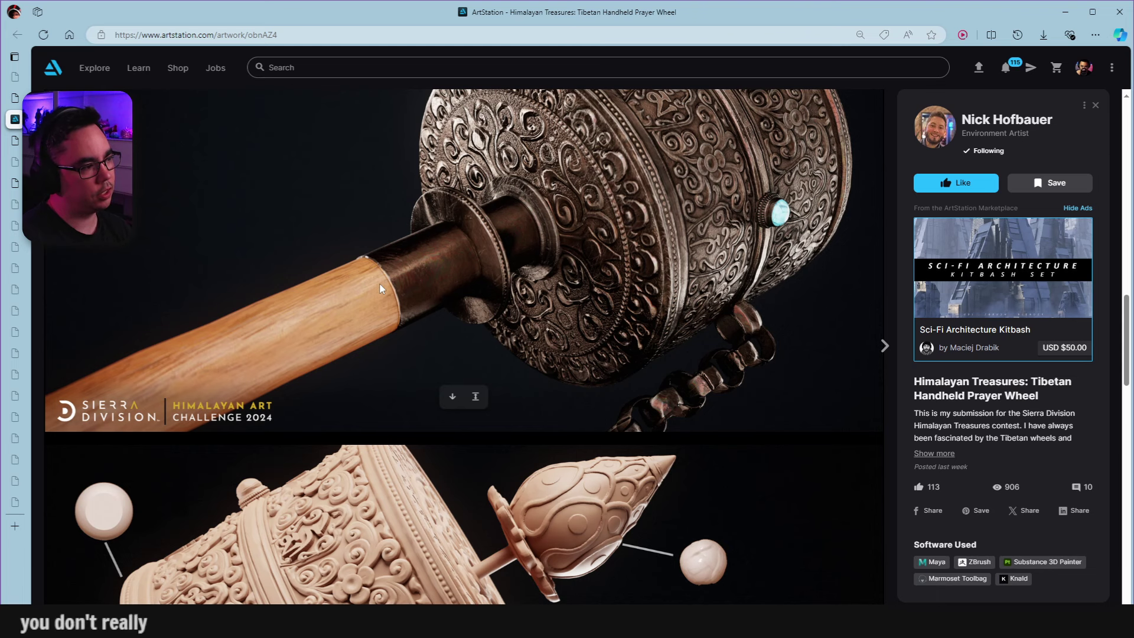
{"action": "scroll", "coordinate": [366, 307], "scroll_direction": "down", "scroll_amount": 9}
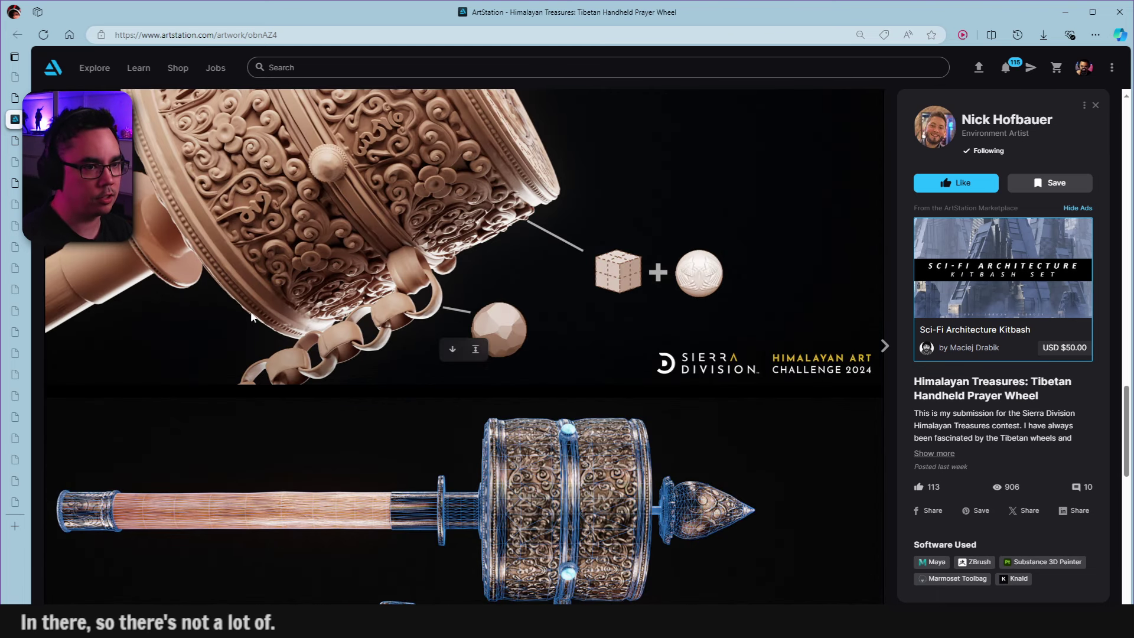
{"action": "scroll", "coordinate": [192, 312], "scroll_direction": "up", "scroll_amount": 3}
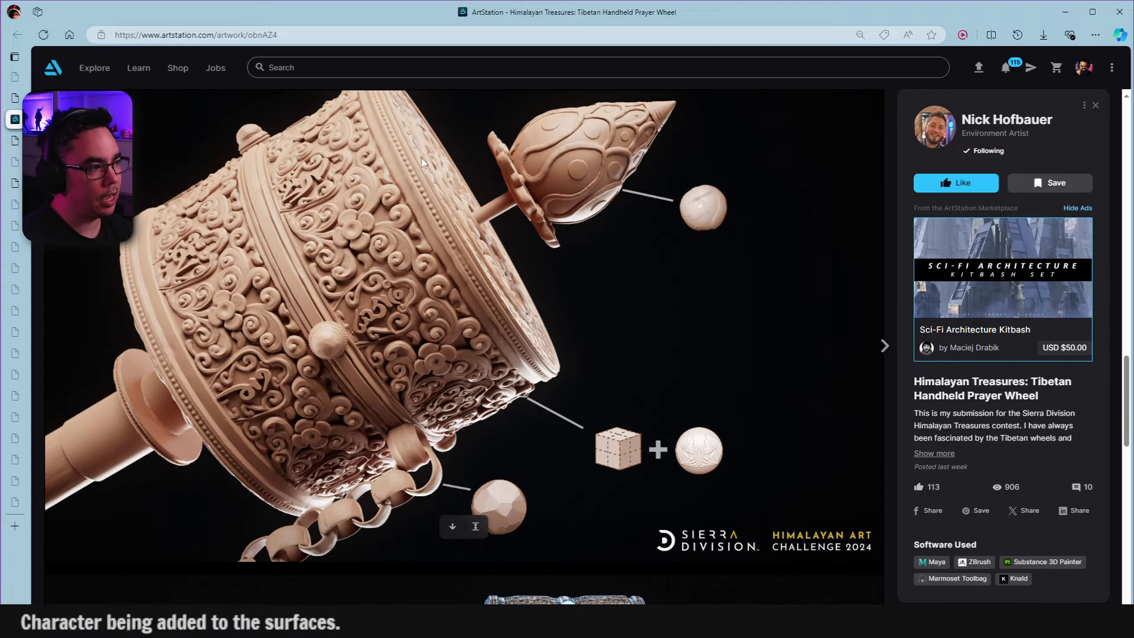
{"action": "scroll", "coordinate": [514, 343], "scroll_direction": "down", "scroll_amount": 12}
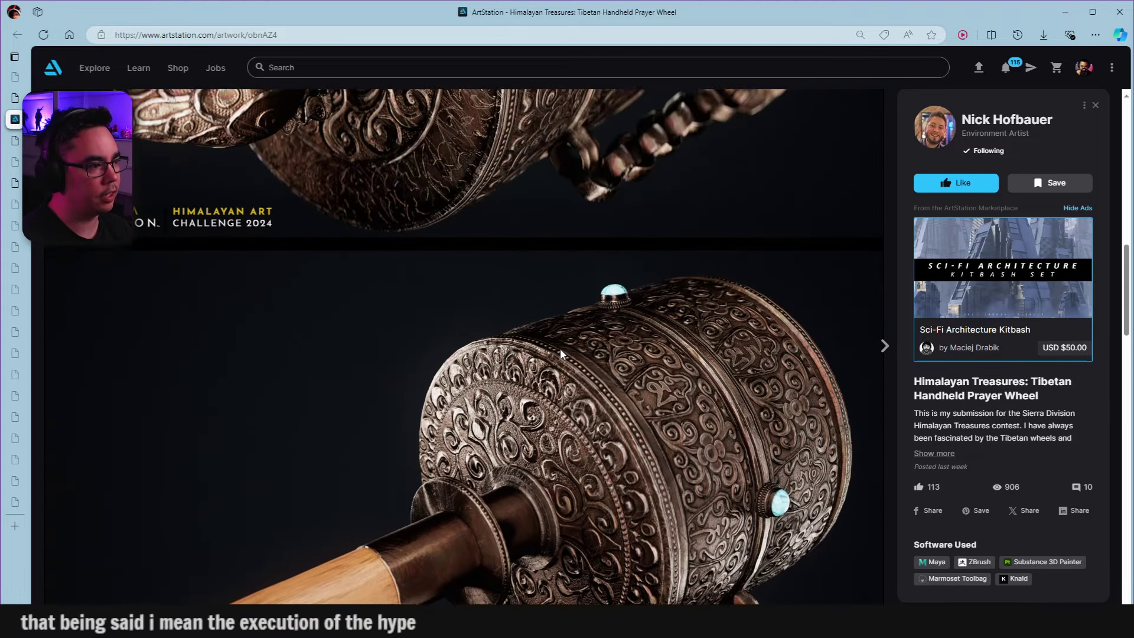
Compare the drum's material execution in the textured ArtStation renders with the drum and chain in the reference photo
{"action": "scroll", "coordinate": [561, 349], "scroll_direction": "down", "scroll_amount": 3}
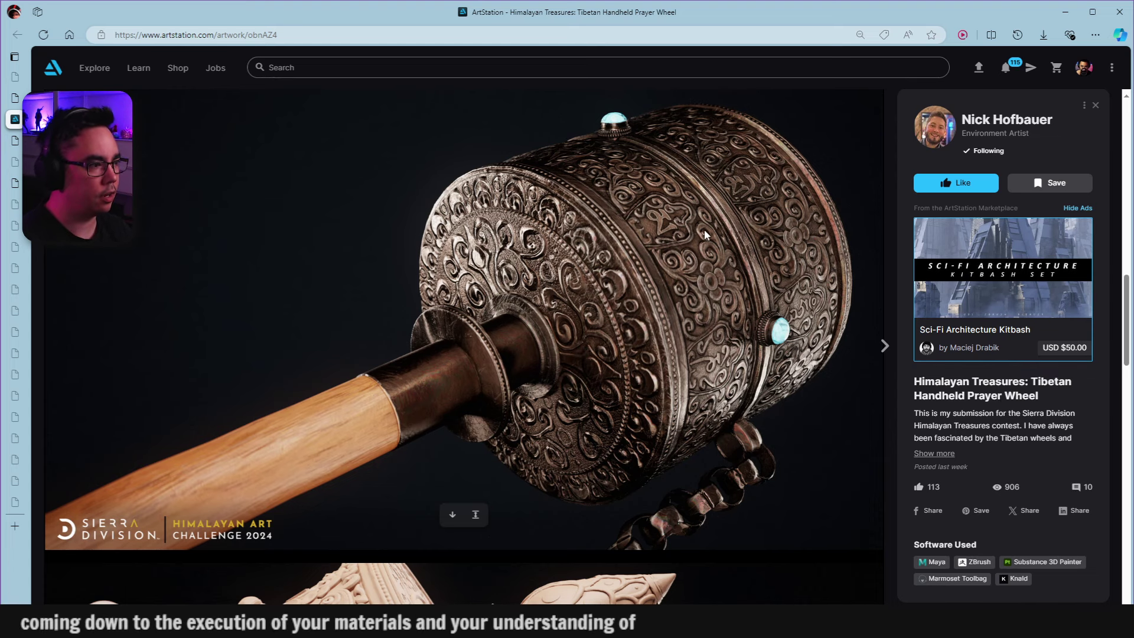
{"action": "scroll", "coordinate": [693, 232], "scroll_direction": "down", "scroll_amount": 2}
{"action": "scroll", "coordinate": [683, 224], "scroll_direction": "up", "scroll_amount": 2}
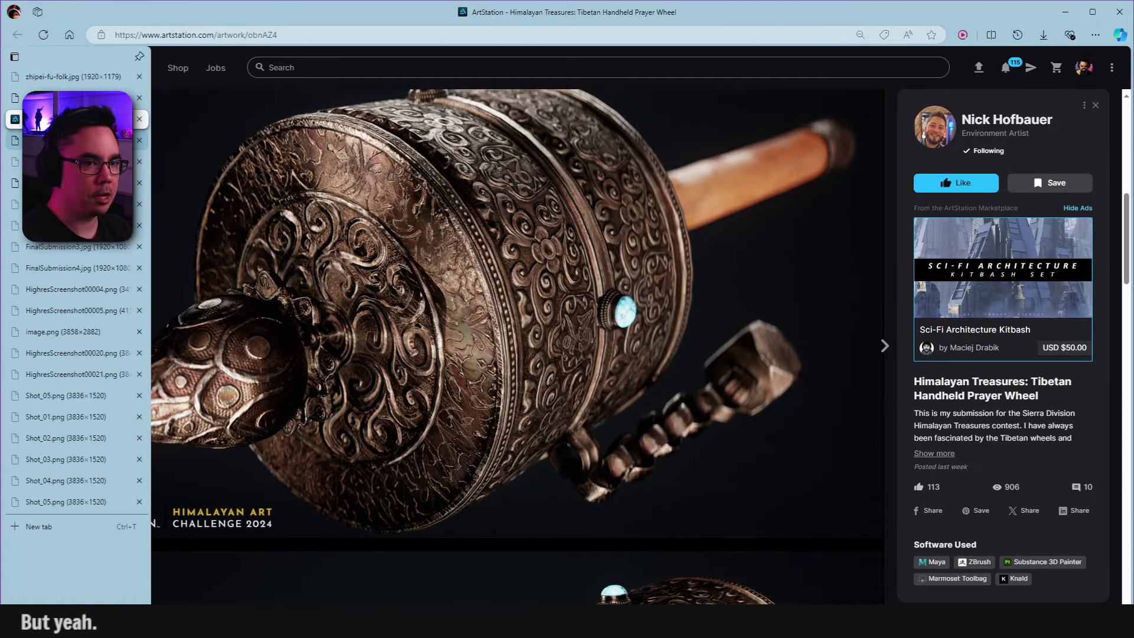
{"action": "left_click", "coordinate": [14, 140]}
{"action": "scroll", "coordinate": [475, 261], "scroll_direction": "up", "scroll_amount": 6}
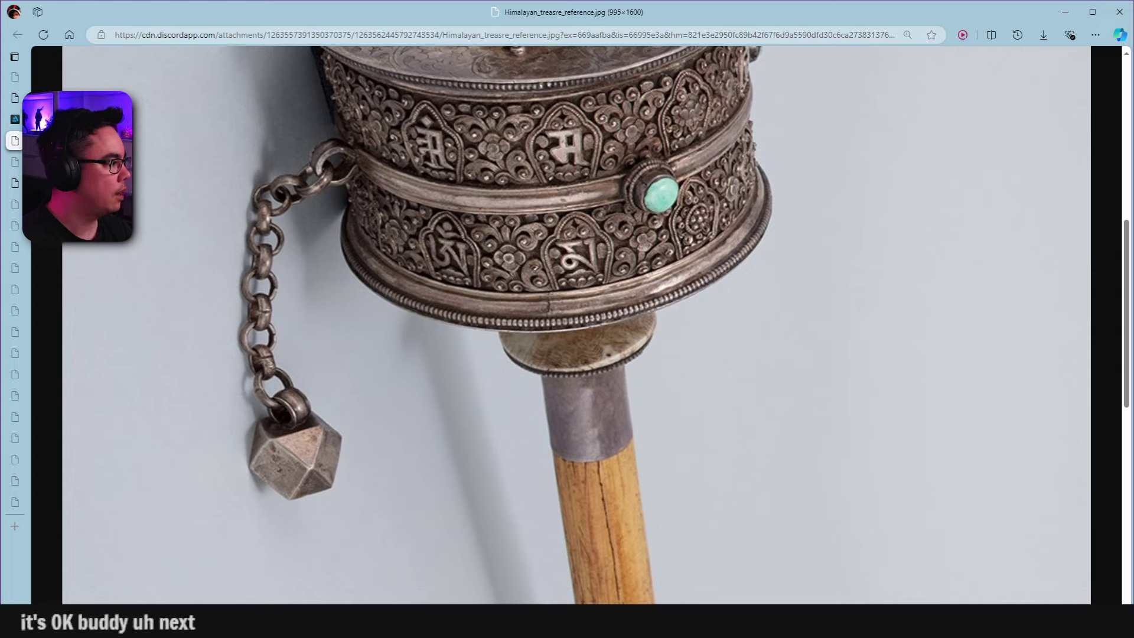
Open the next submission, HighresScreenshot00014.png, and view the garage scene at 100% zoom
{"action": "left_click", "coordinate": [15, 161]}
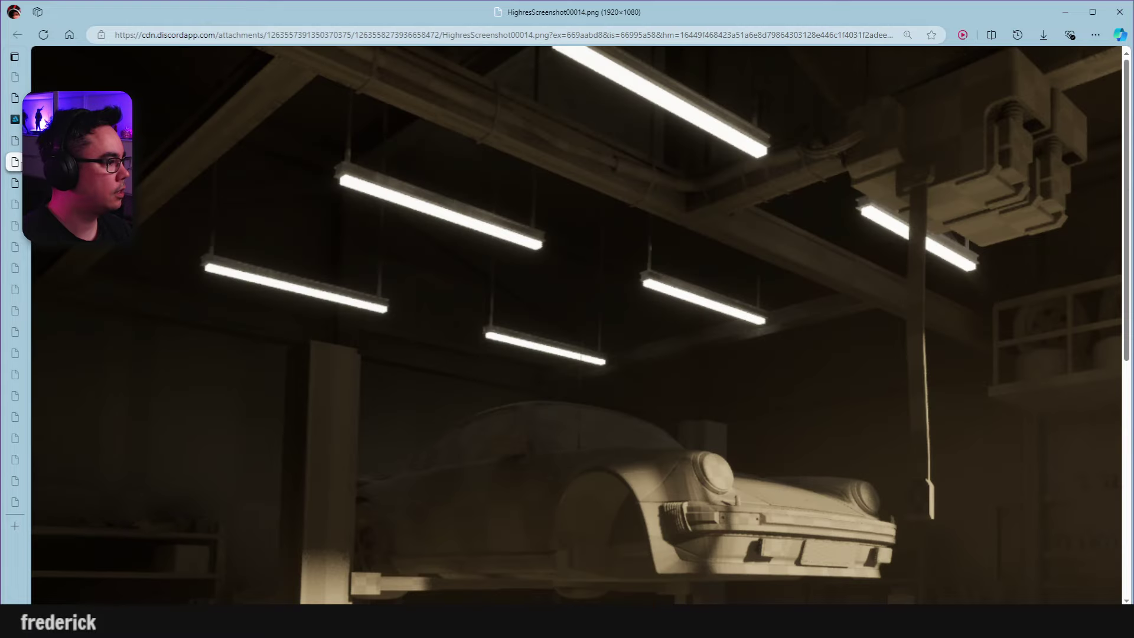
{"action": "scroll", "coordinate": [426, 280], "scroll_direction": "down", "scroll_amount": 2}
{"action": "scroll", "coordinate": [434, 278], "scroll_direction": "up", "scroll_amount": 1}
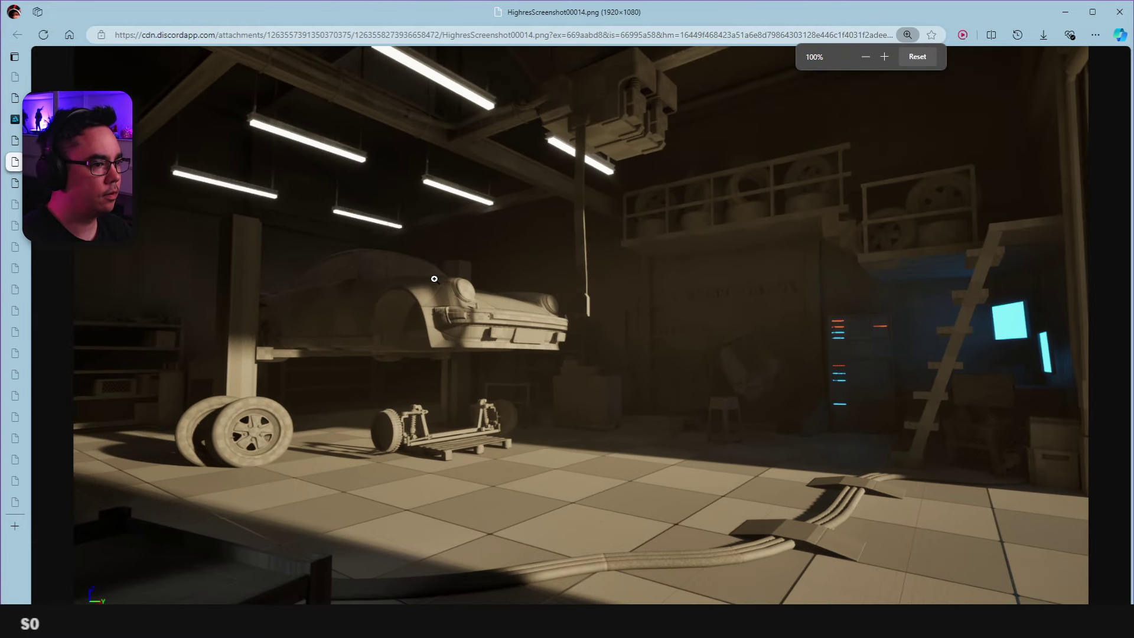